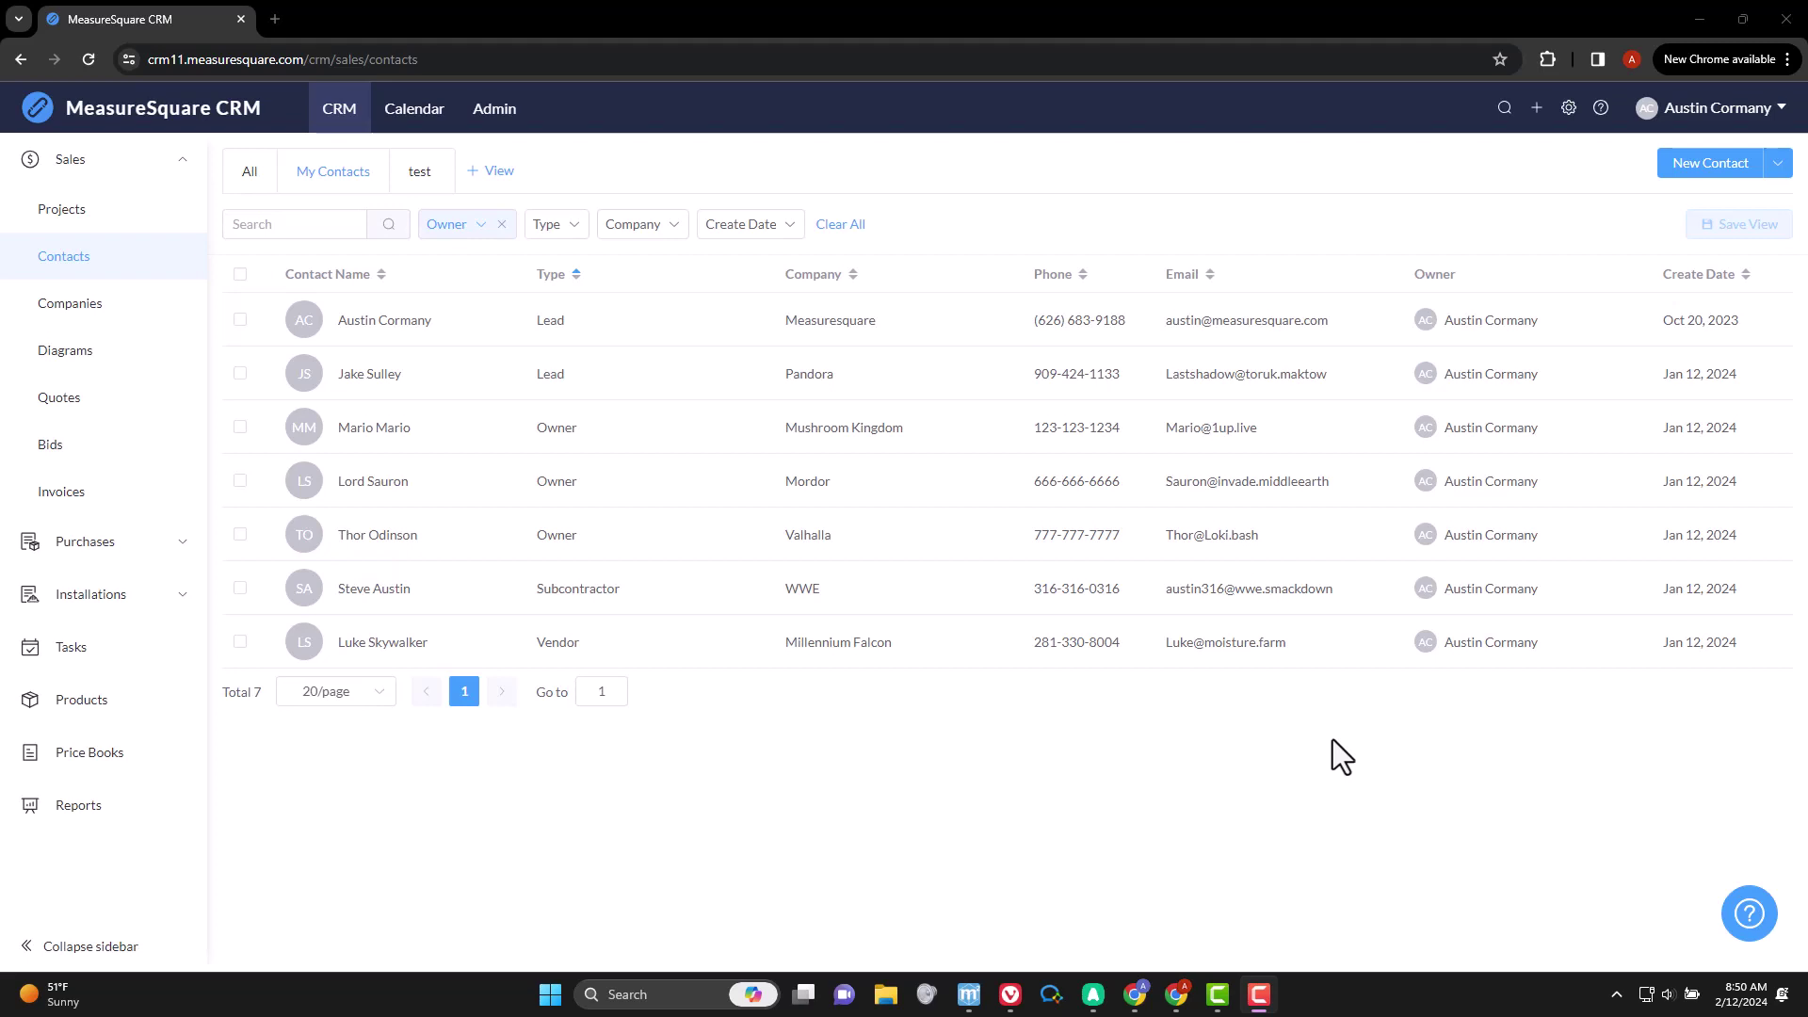
- Preview the contact type, company and create date filter choices, then close the list
{"action": "left_click", "coordinate": [571, 228]}
{"action": "left_click", "coordinate": [672, 228]}
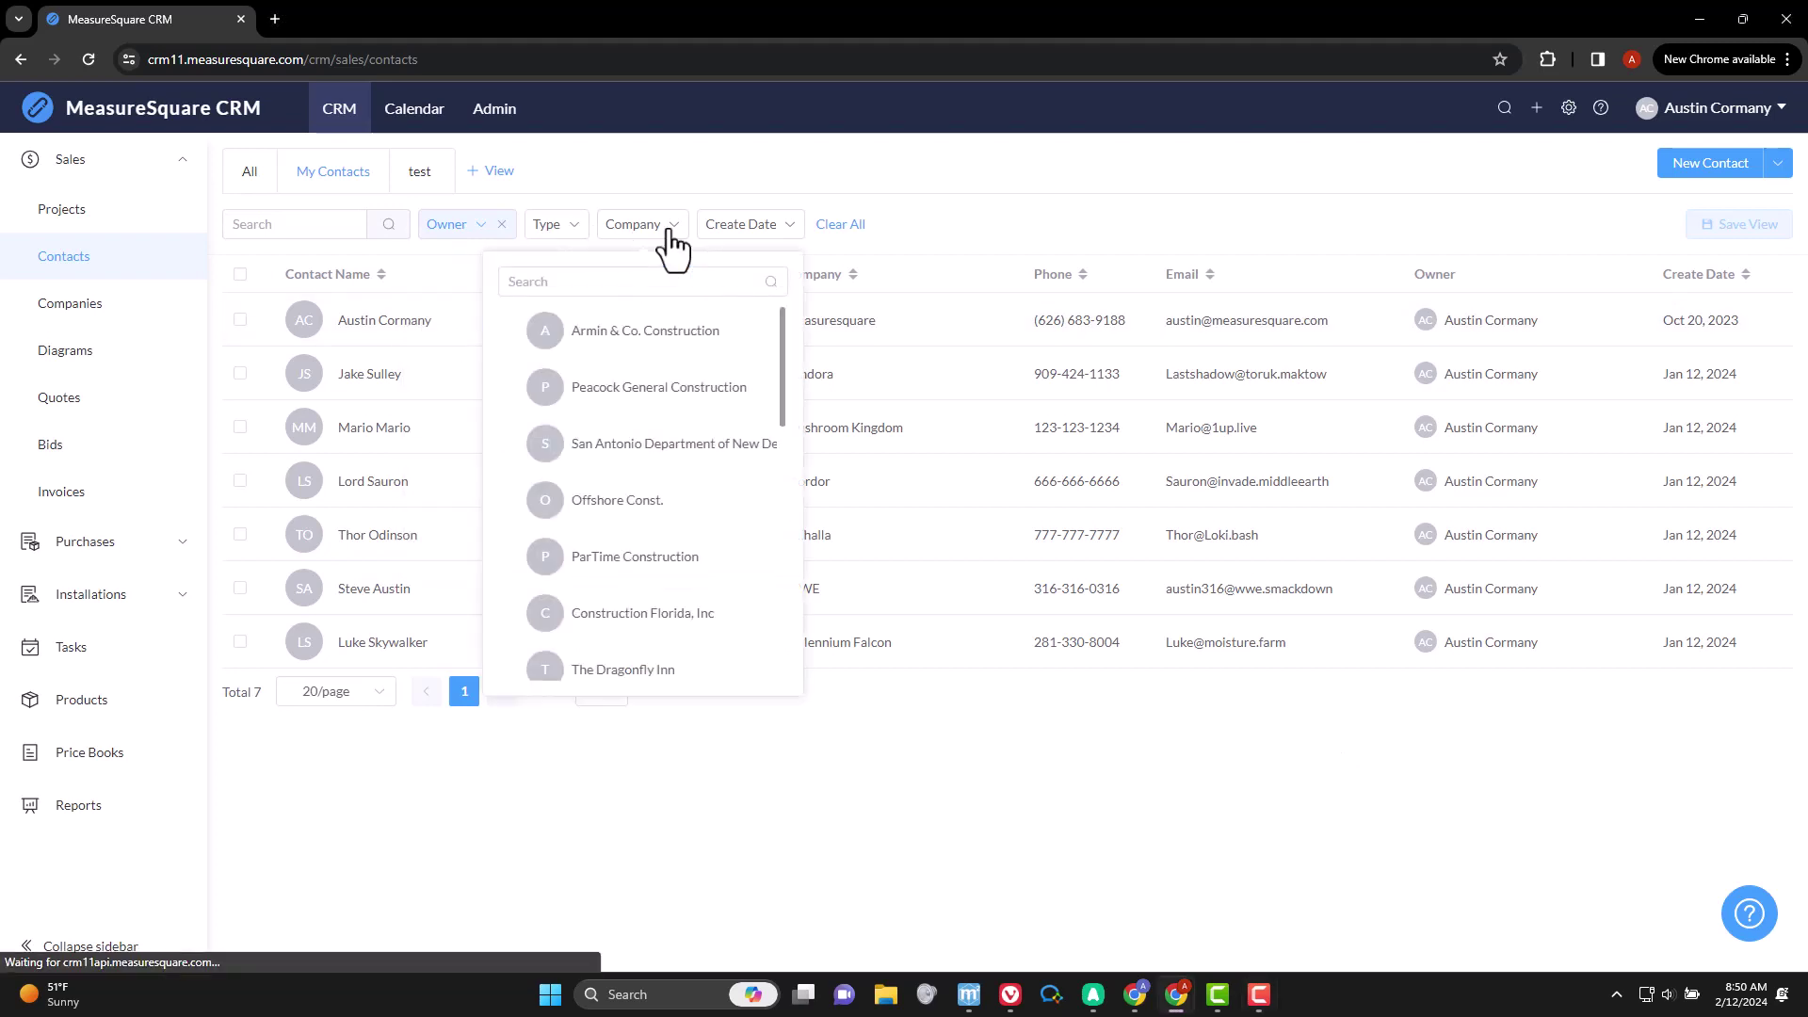
{"action": "left_click", "coordinate": [775, 228]}
{"action": "left_click", "coordinate": [1085, 219]}
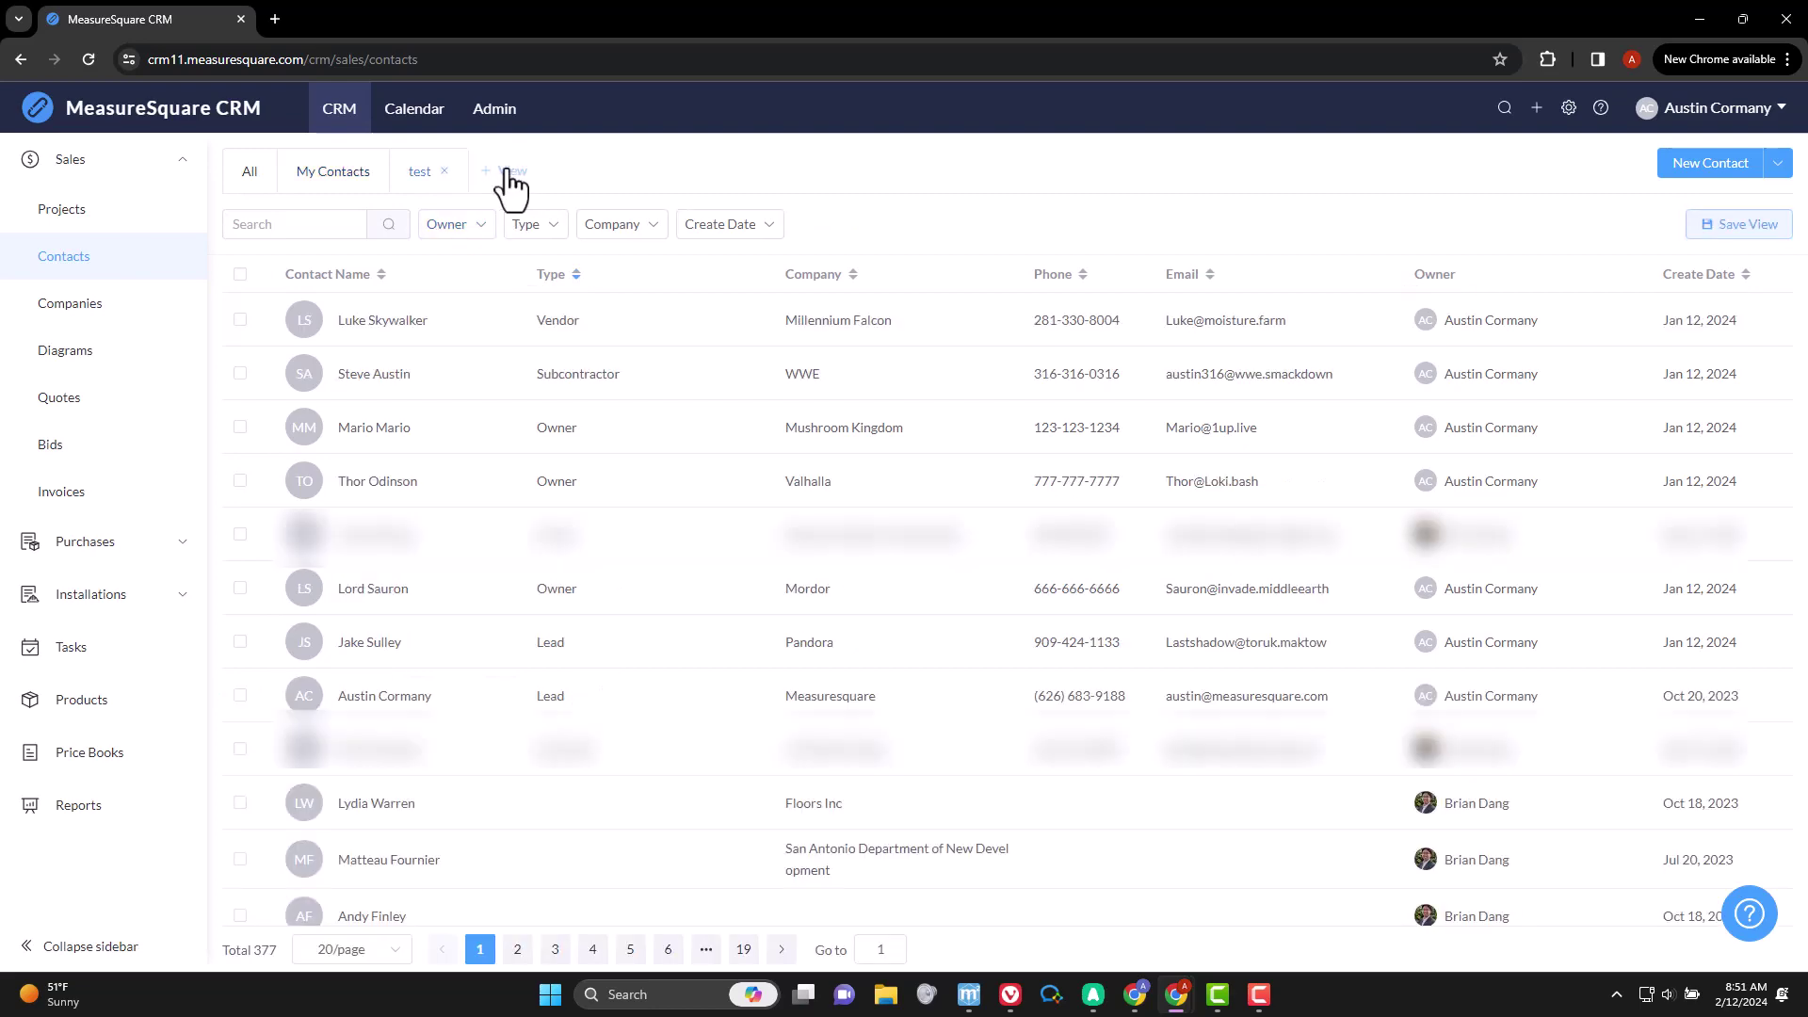
- Create a saved view named 'Leads' filtered to contact type Lead
{"action": "left_click", "coordinate": [510, 174]}
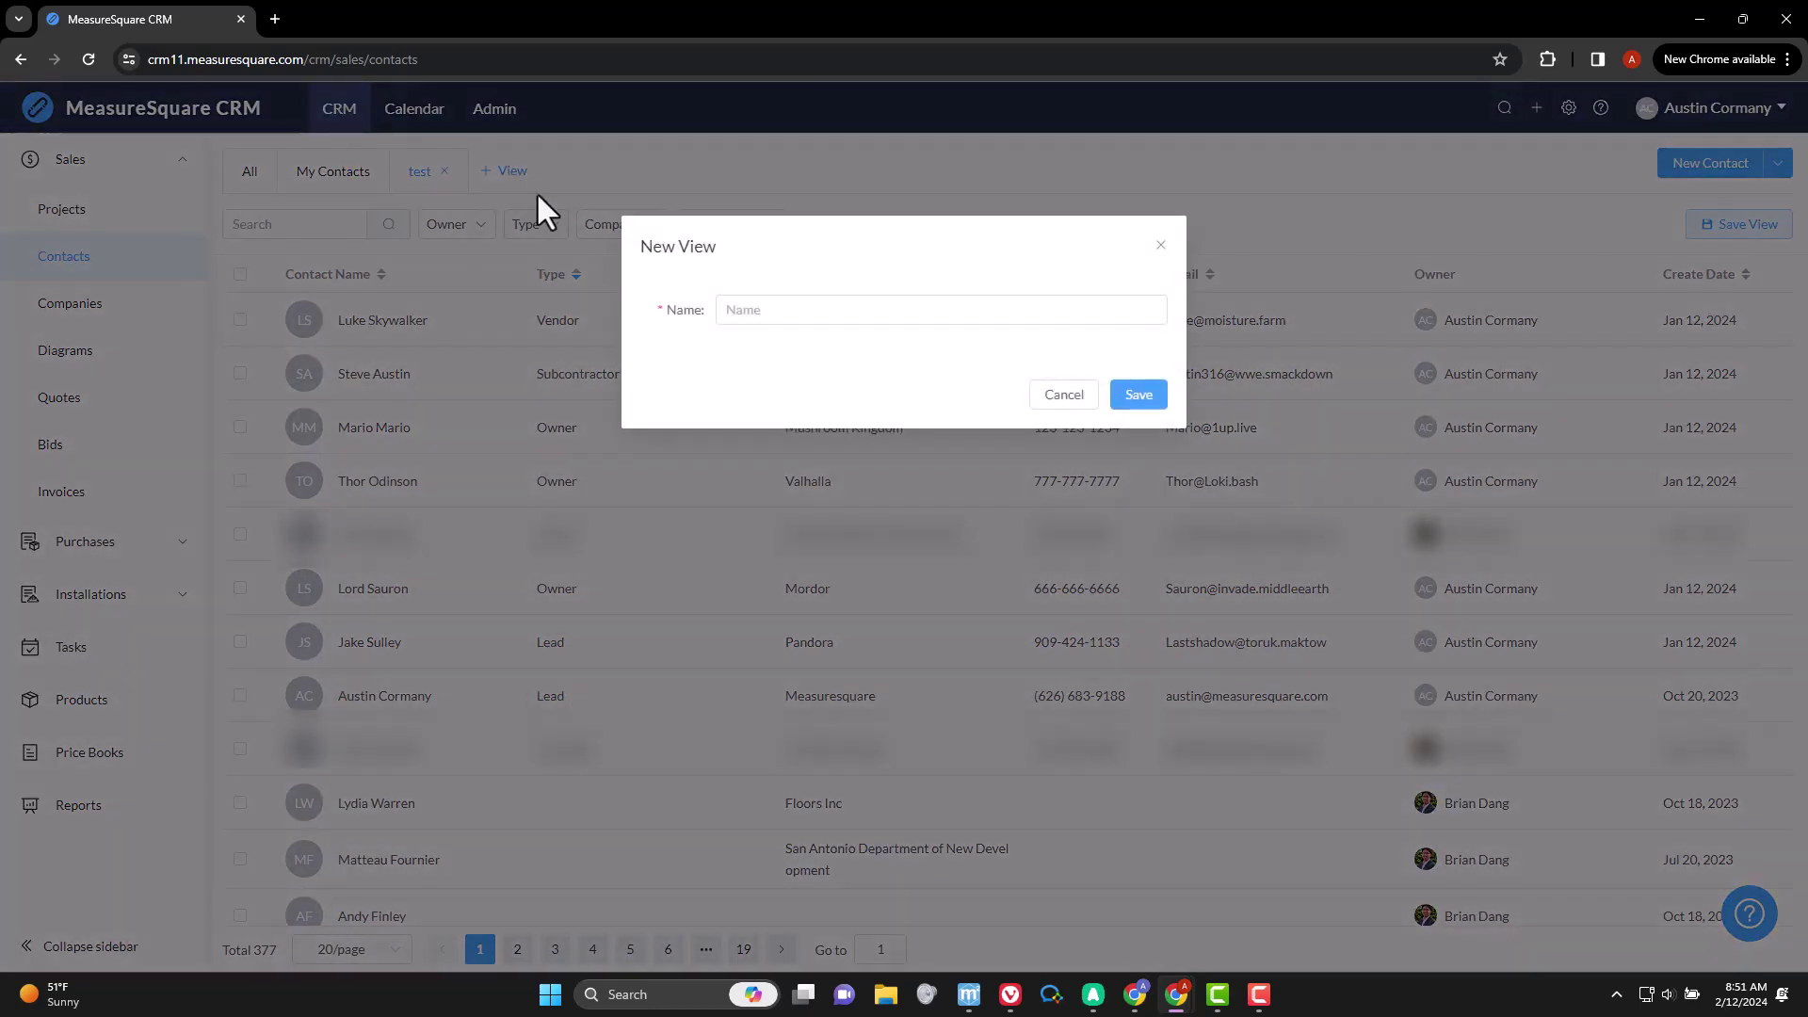
{"action": "left_click", "coordinate": [851, 309]}
{"action": "type", "text": "Leads"}
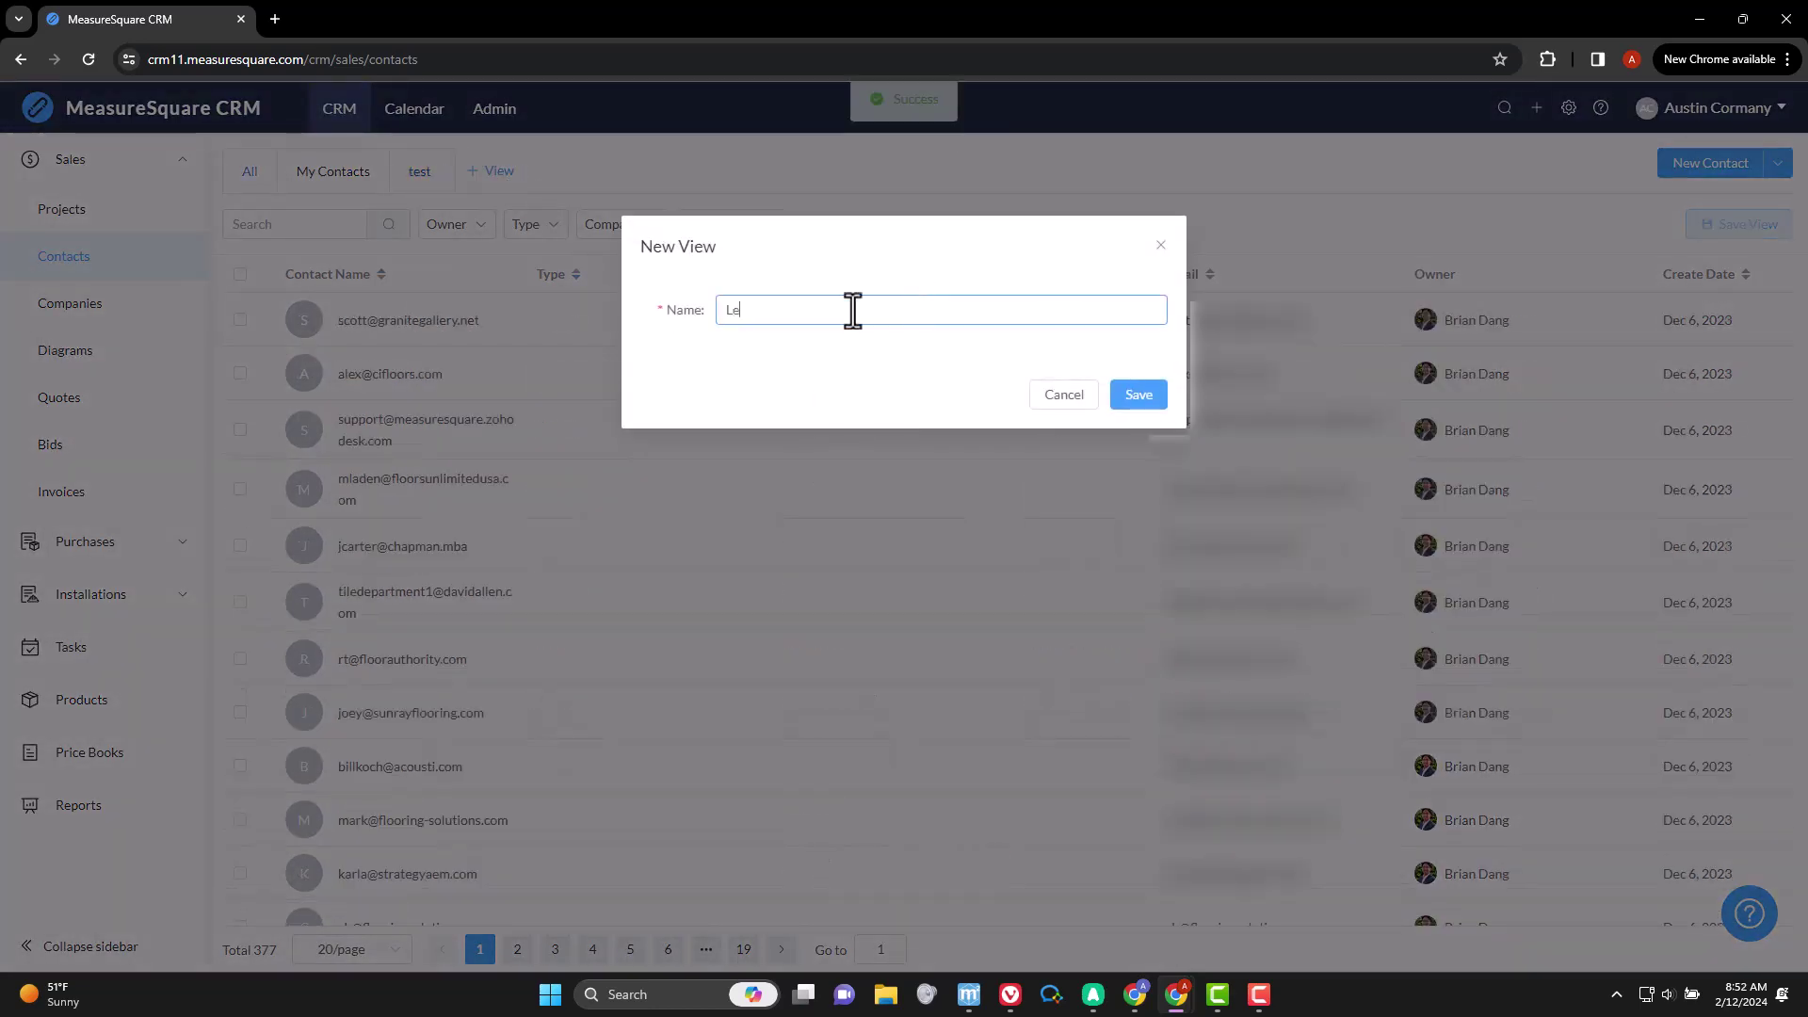
{"action": "left_click", "coordinate": [1133, 399]}
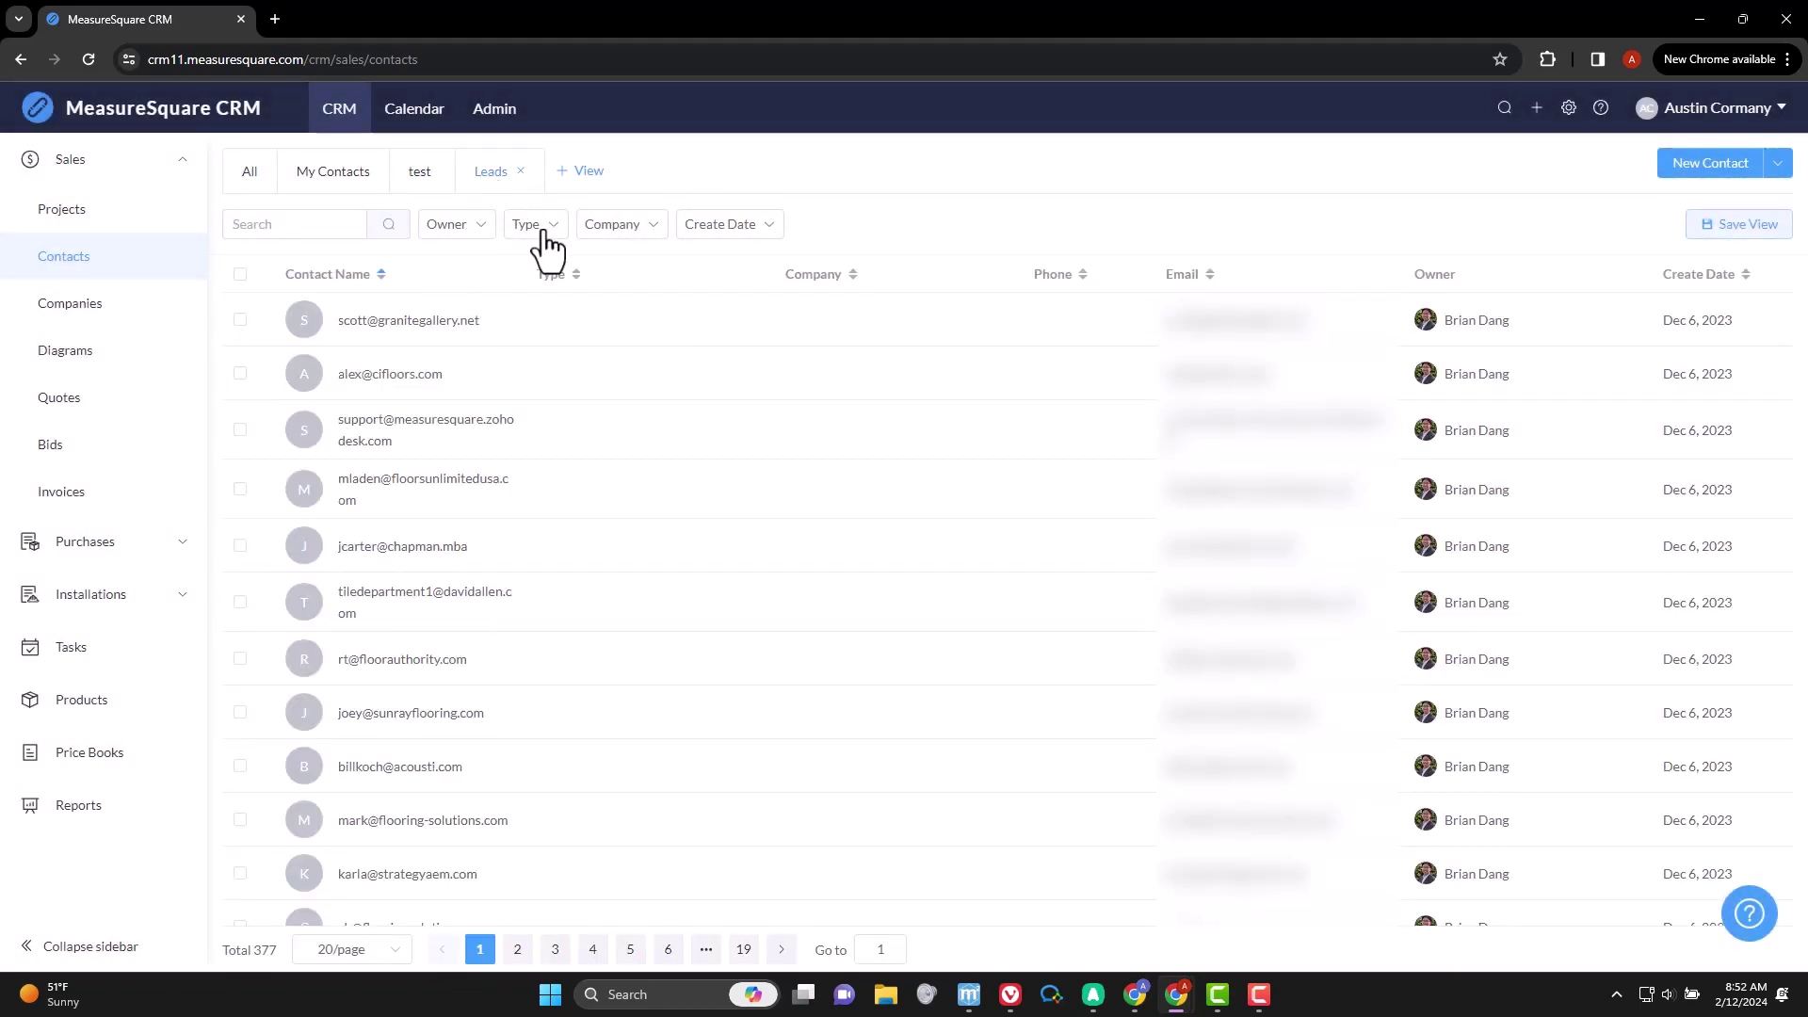
{"action": "left_click", "coordinate": [544, 231]}
{"action": "left_click", "coordinate": [455, 326]}
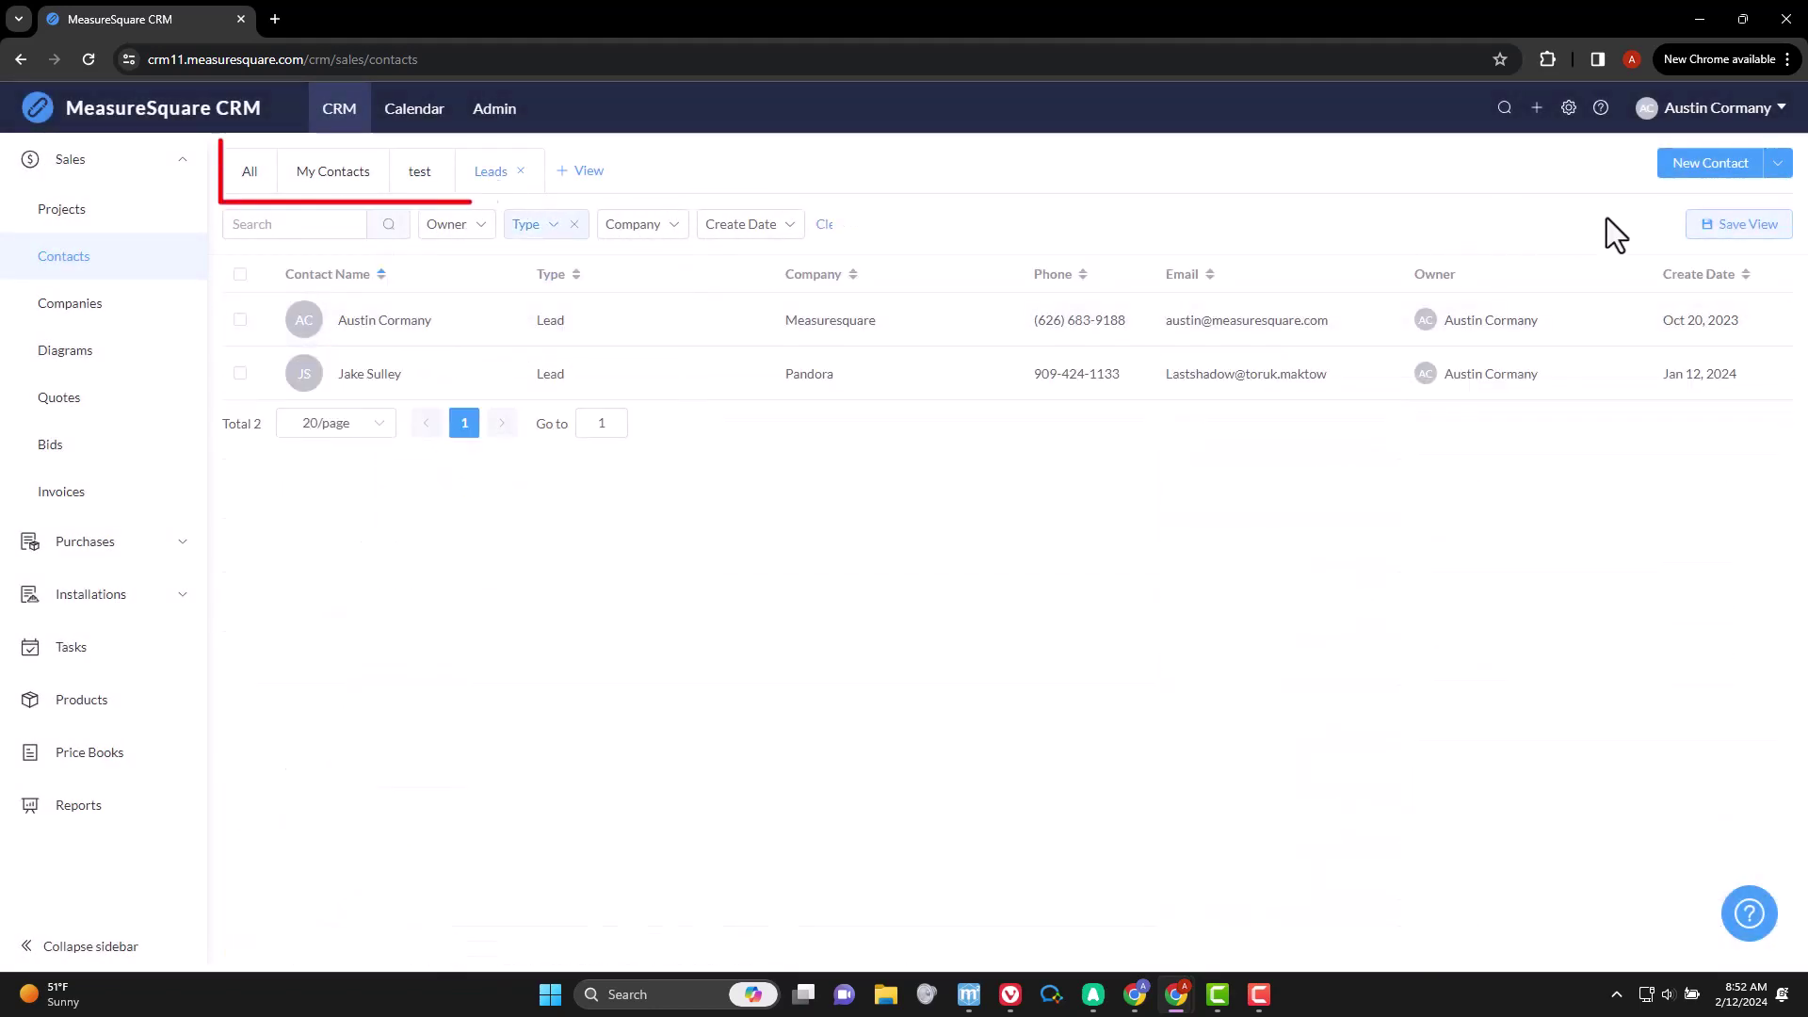
{"action": "left_click", "coordinate": [1705, 230]}
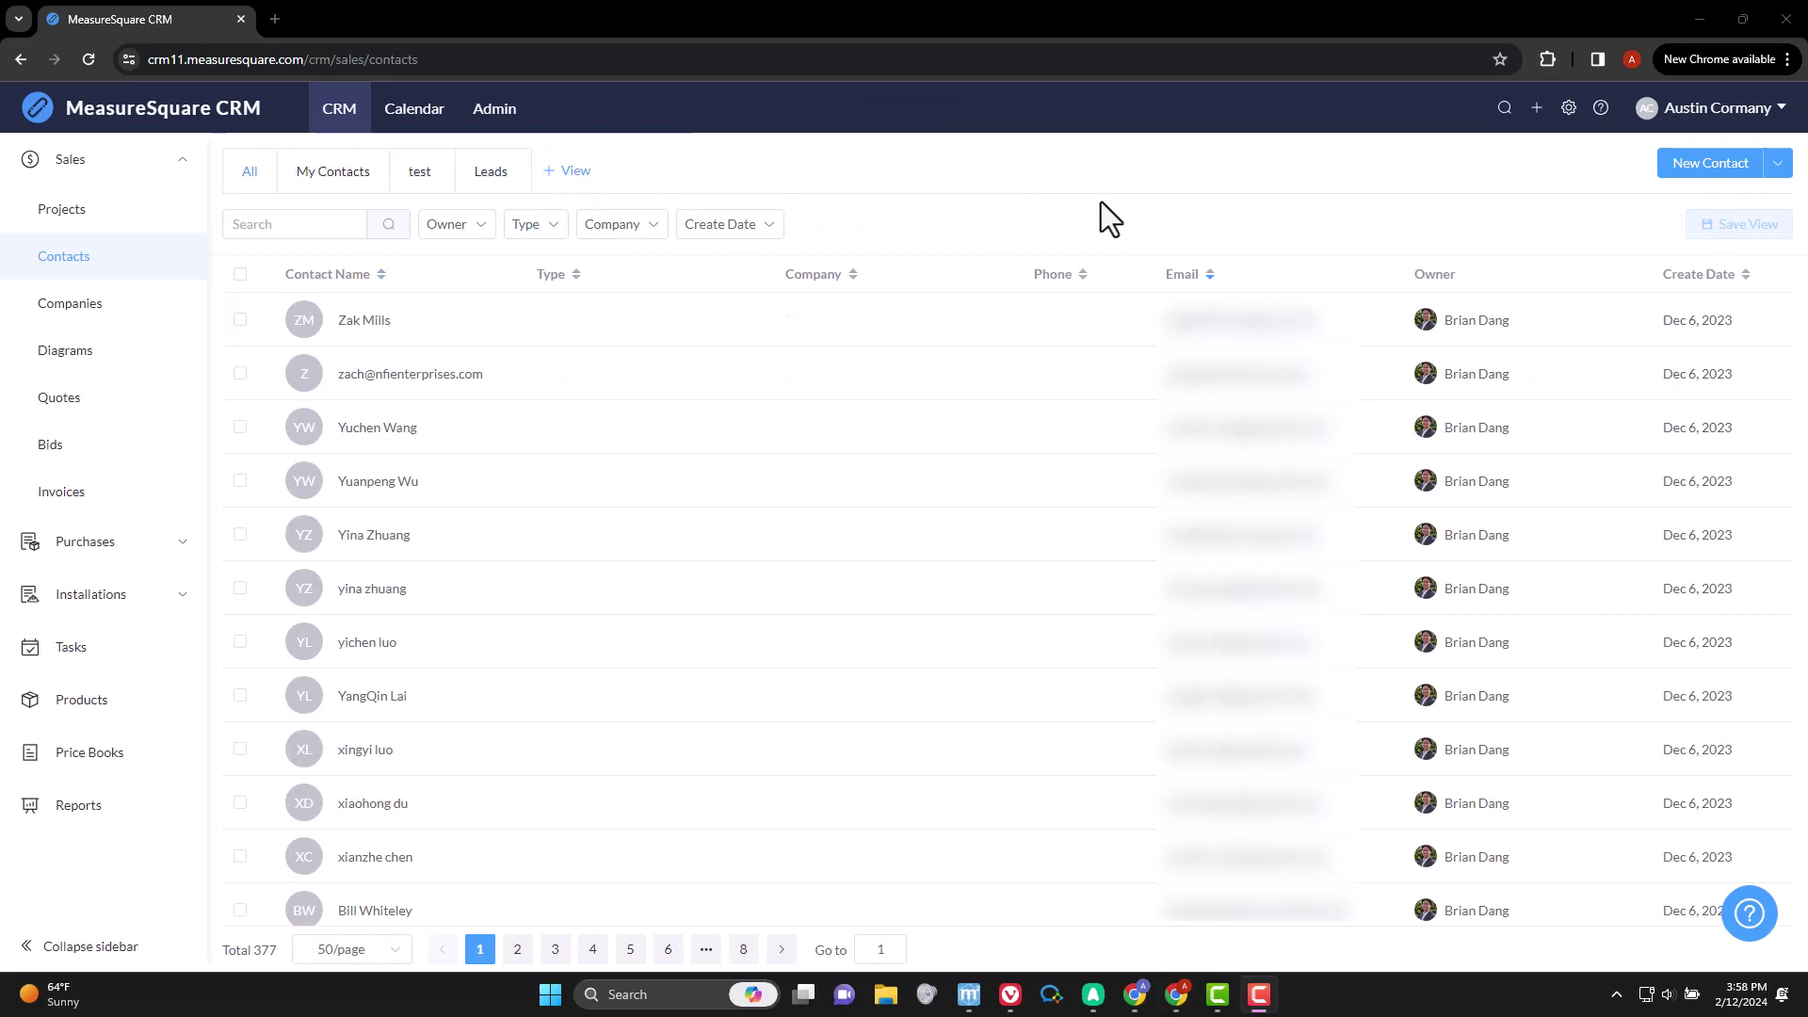
- Sort contacts by Email, select all on the page, and bring up the Delete warning
{"action": "left_click", "coordinate": [1211, 275]}
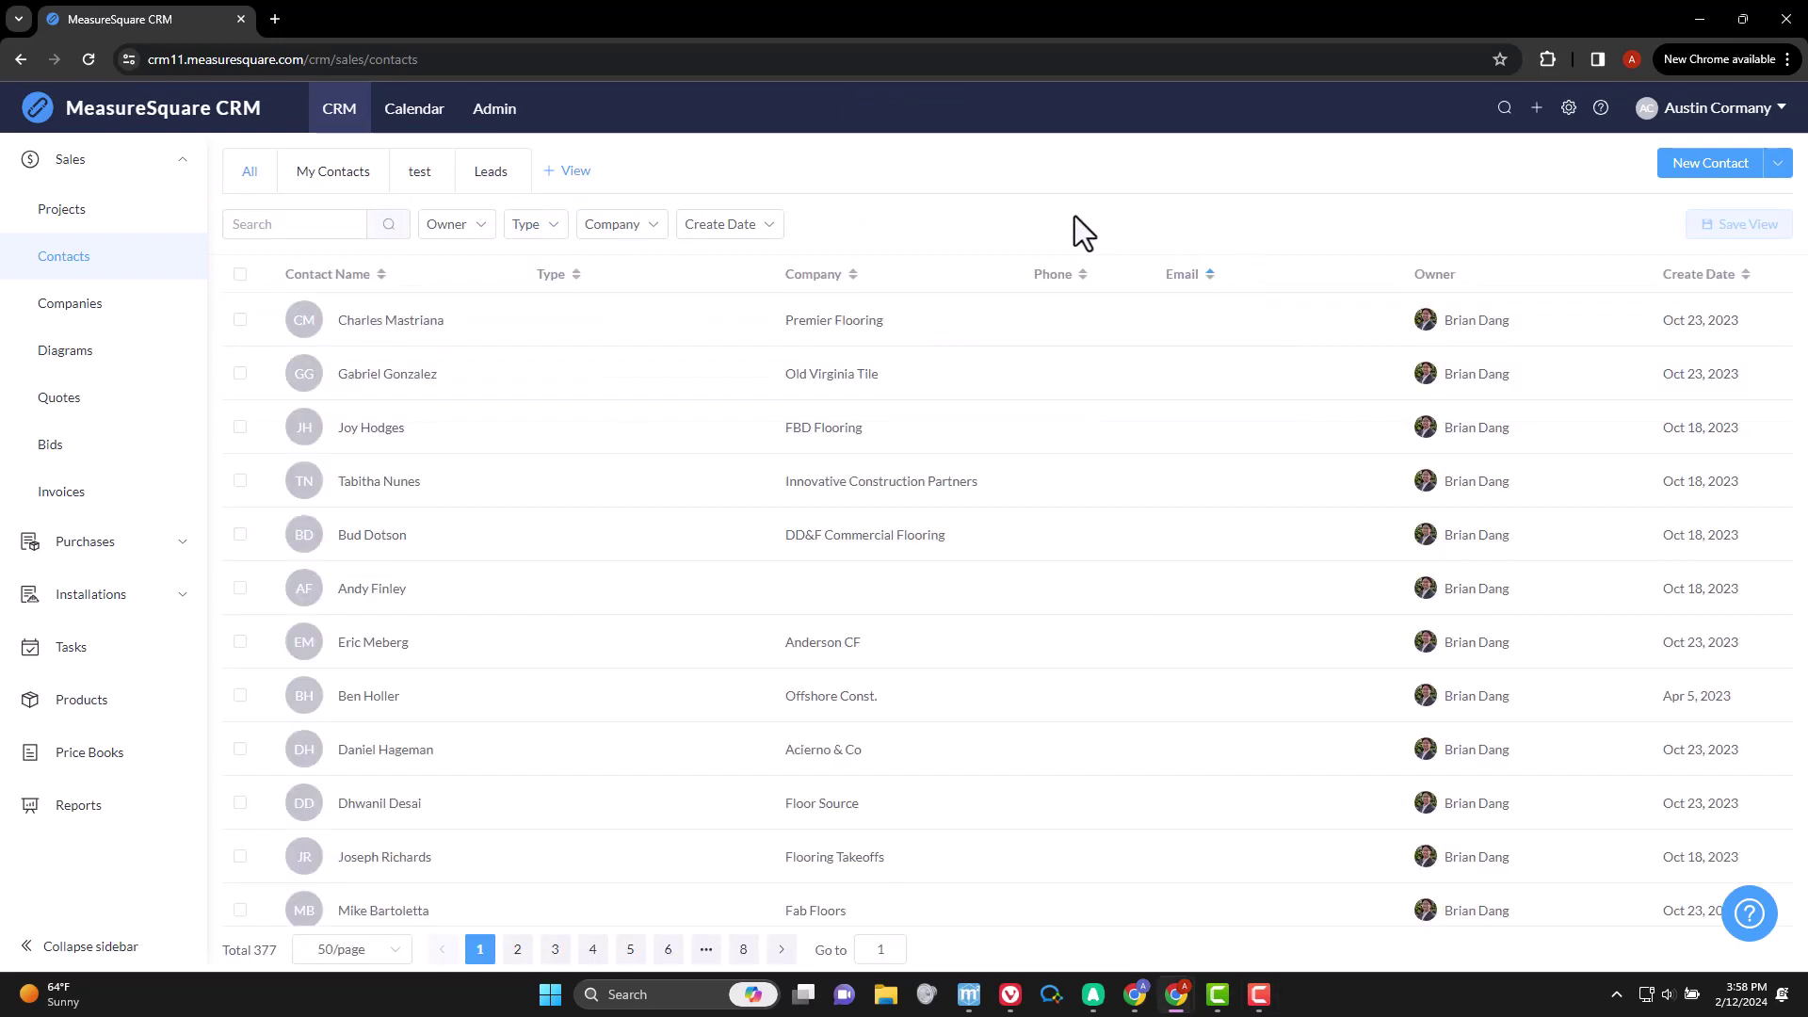
{"action": "left_click", "coordinate": [240, 274]}
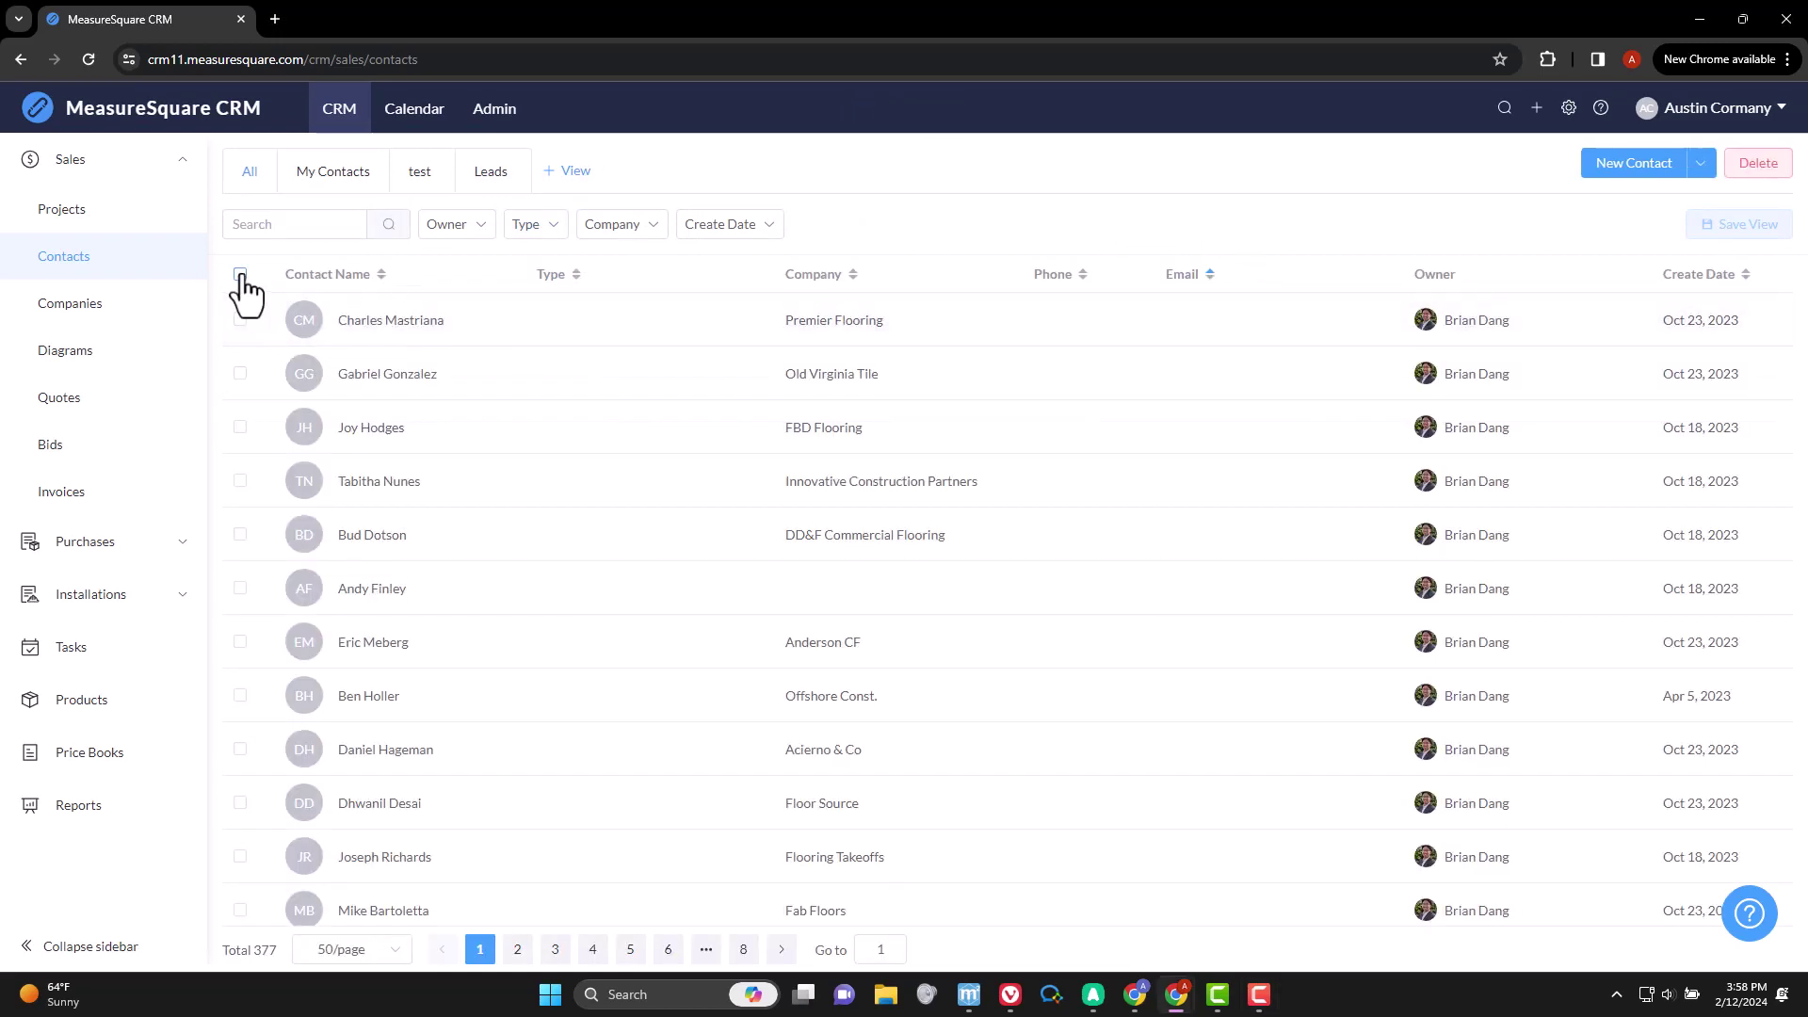
{"action": "left_click_drag", "start_coordinate": [1789, 379], "coordinate": [1788, 867]}
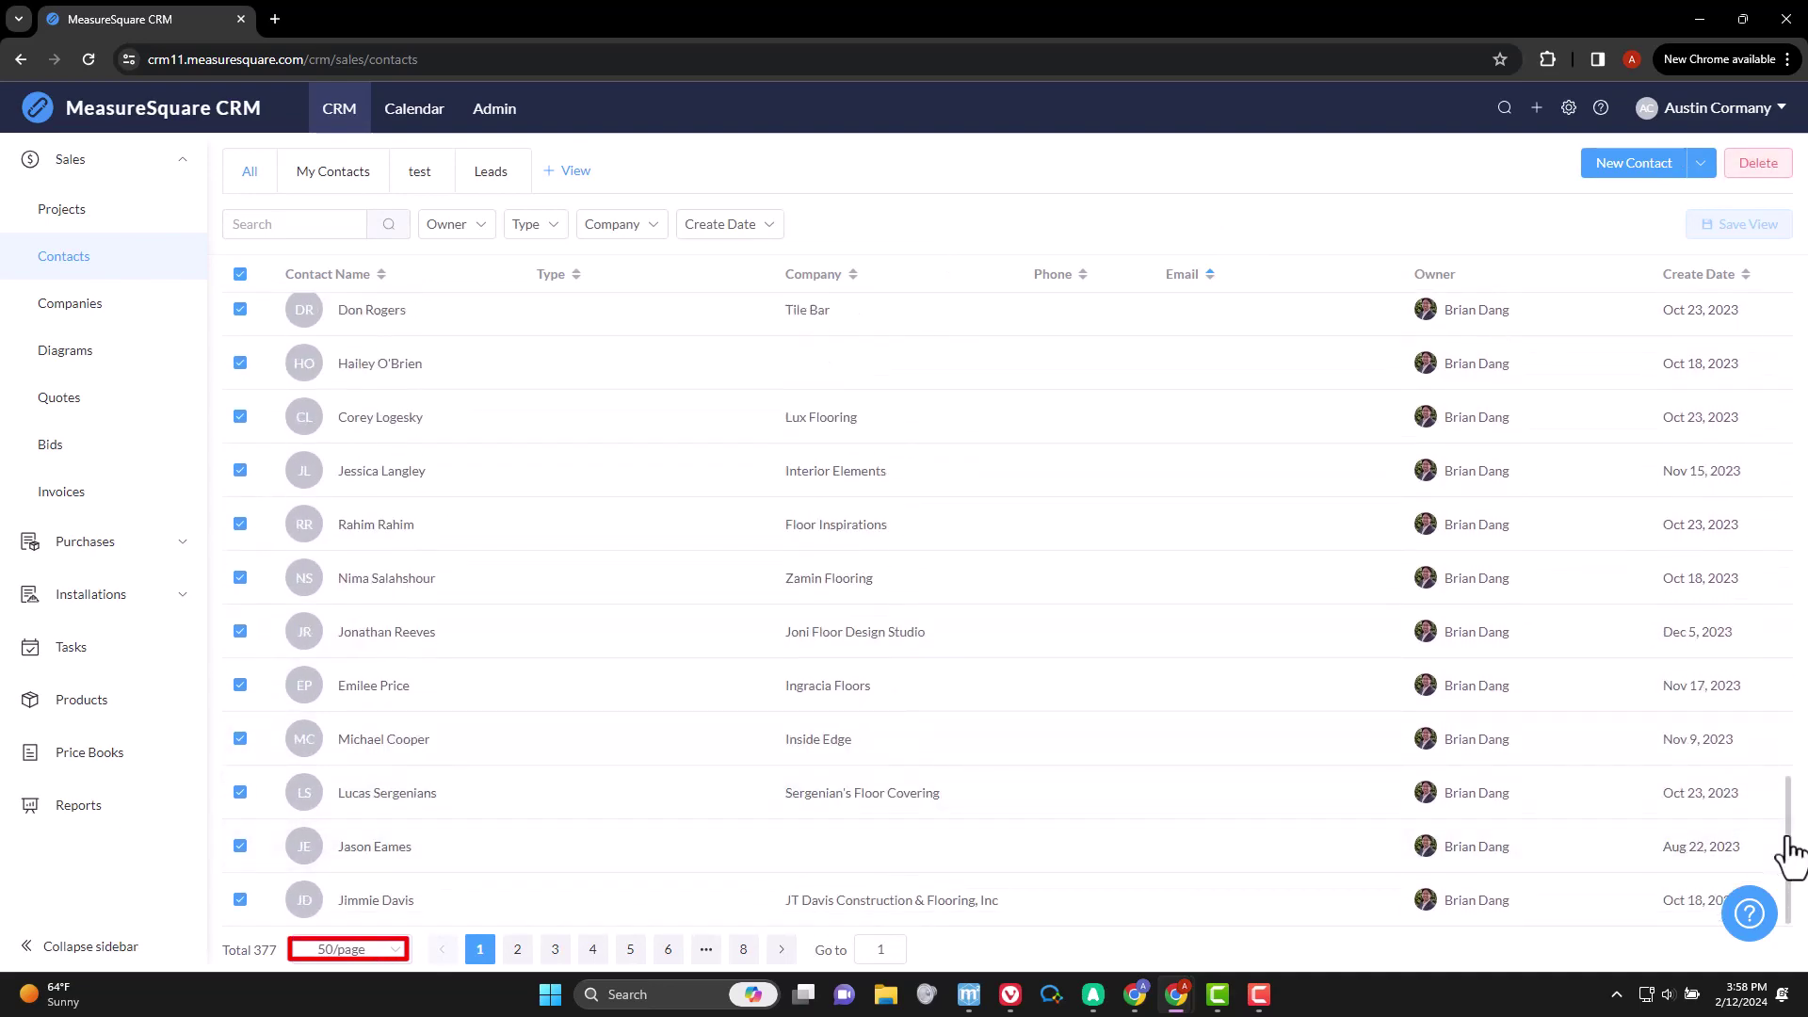
{"action": "scroll", "coordinate": [1788, 855], "scroll_direction": "up", "scroll_amount": 5}
{"action": "scroll", "coordinate": [1738, 311], "scroll_direction": "up", "scroll_amount": 10}
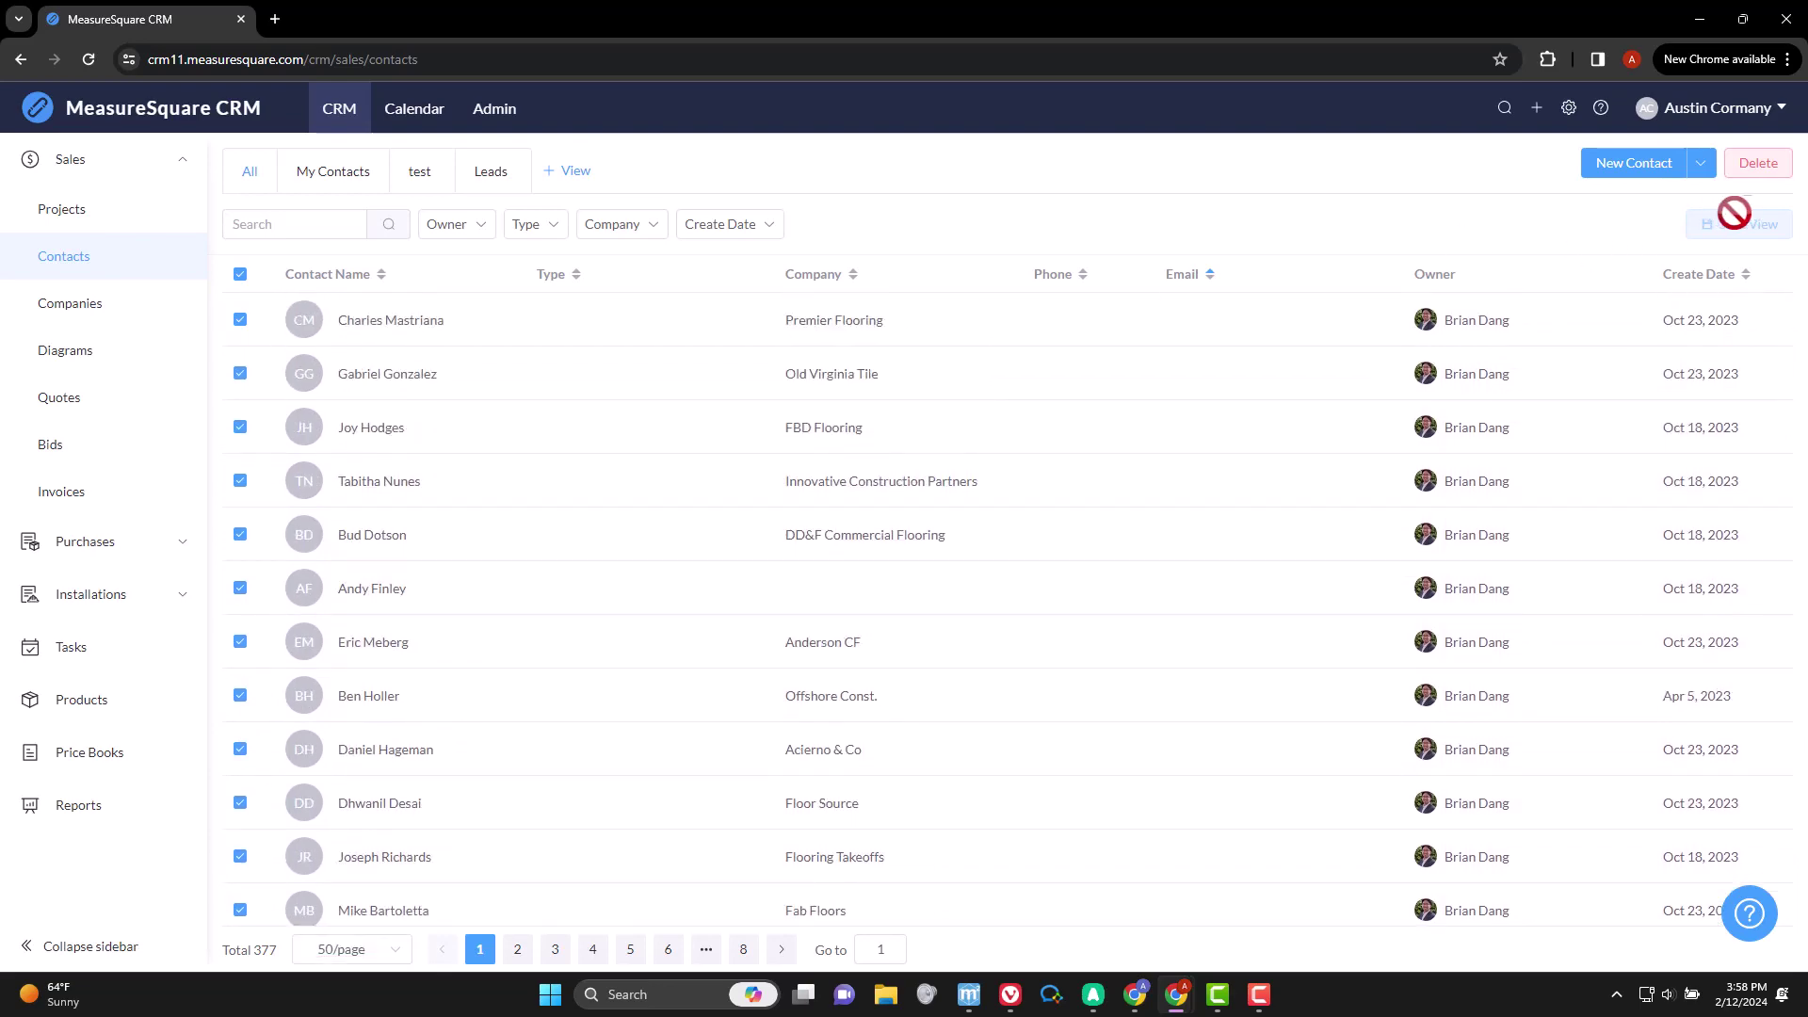
{"action": "left_click", "coordinate": [1762, 175]}
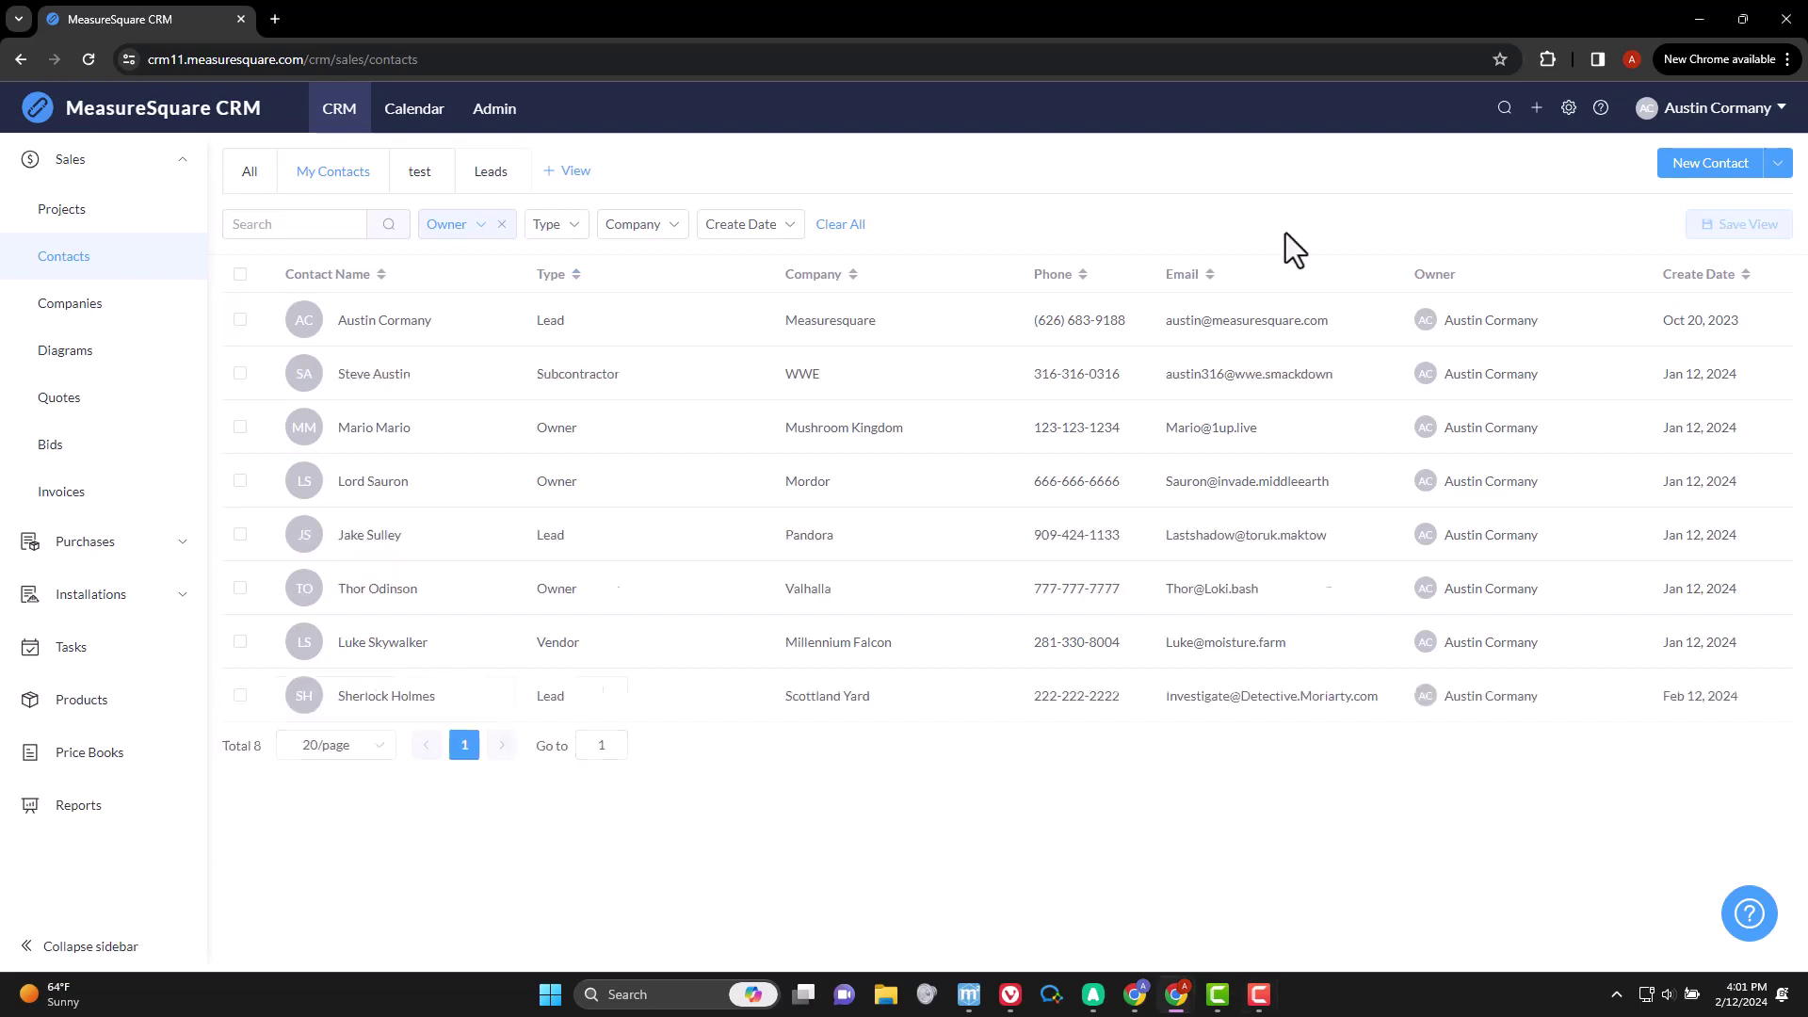
- Choose Import from file under New Contact and download the sample spreadsheet
{"action": "left_click", "coordinate": [1778, 165]}
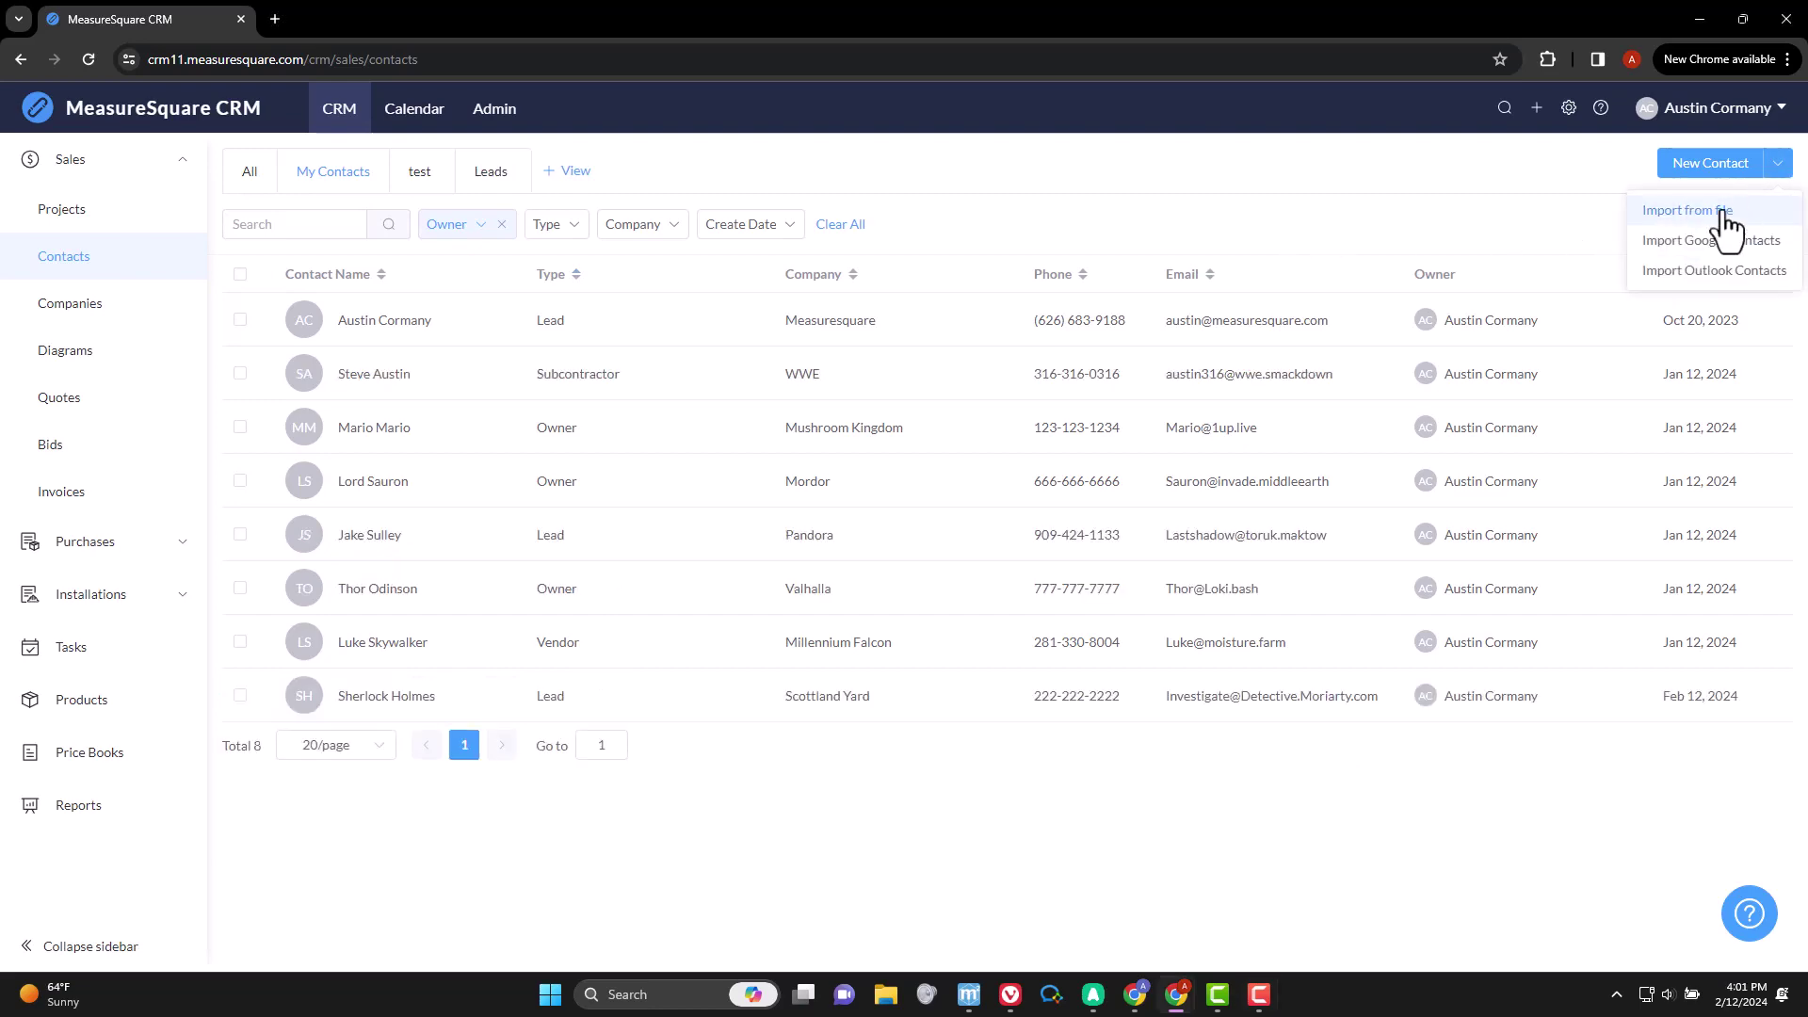
{"action": "left_click", "coordinate": [1686, 211]}
{"action": "left_click", "coordinate": [800, 392]}
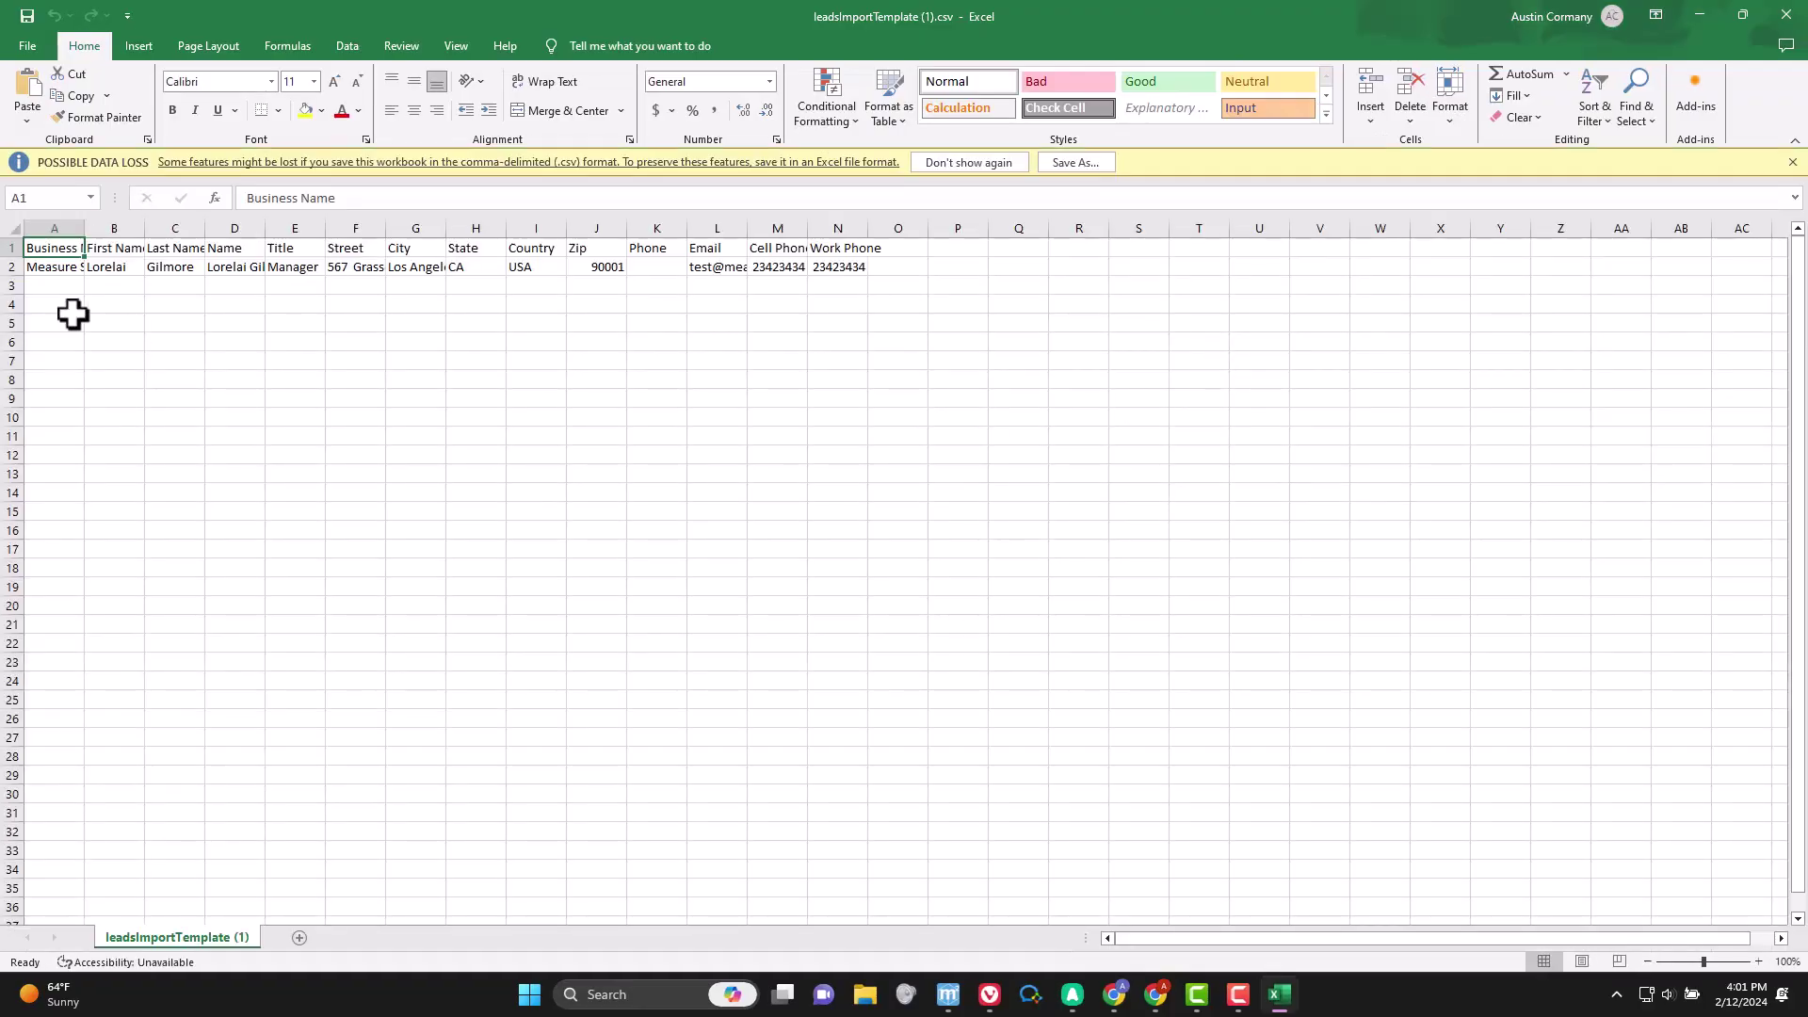
- Check the template, then drop leadsImportTemplate (1).csv from Downloads into the import area
{"action": "left_click_drag", "start_coordinate": [72, 285], "coordinate": [72, 530]}
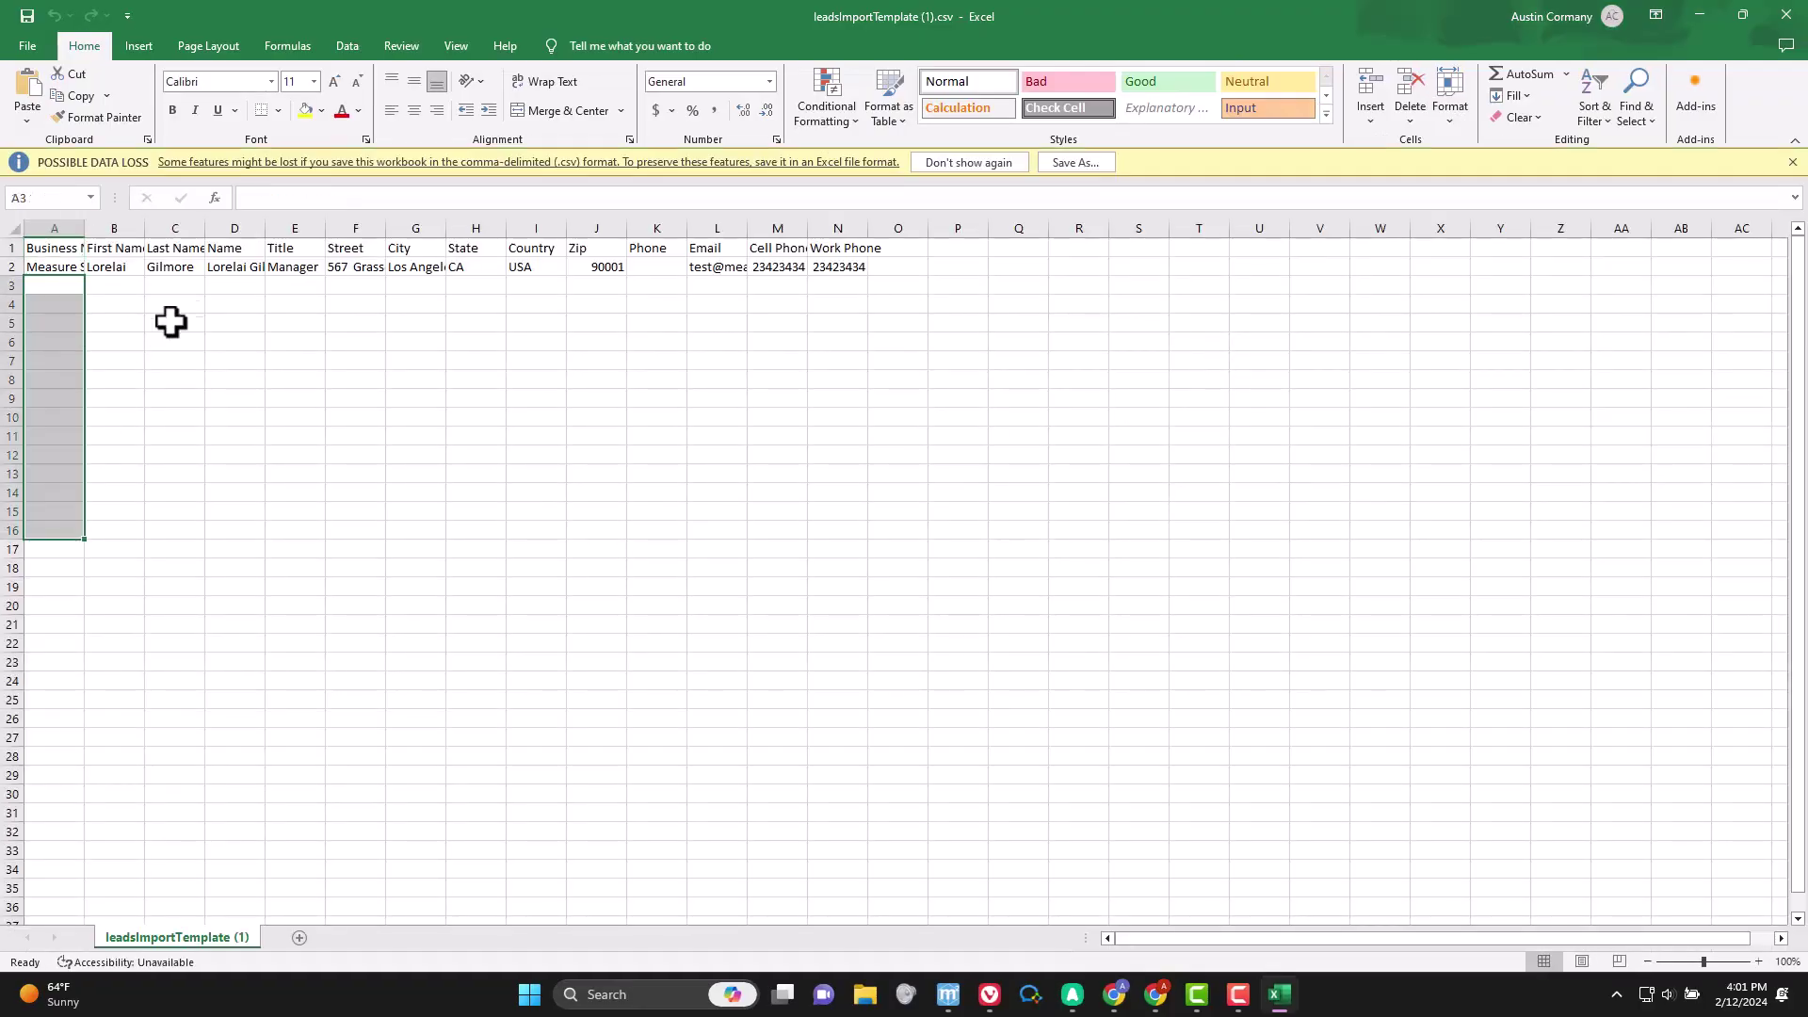
{"action": "left_click_drag", "start_coordinate": [175, 285], "coordinate": [180, 525]}
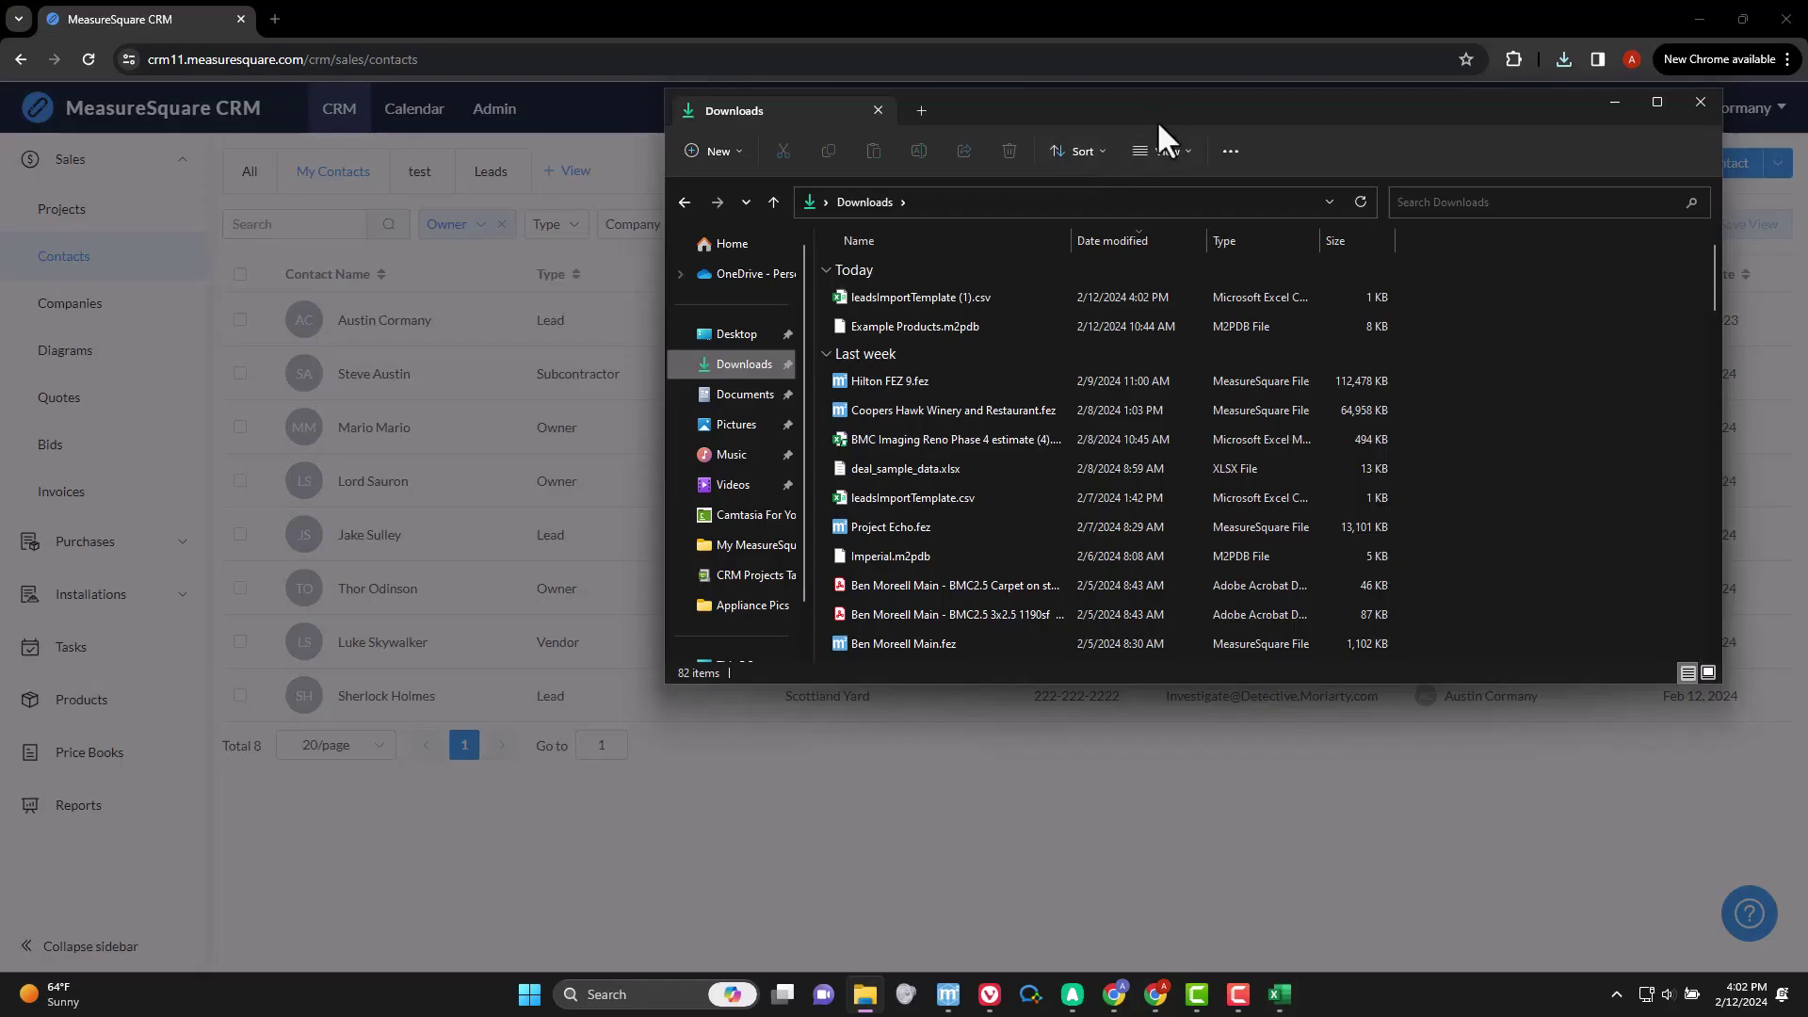
{"action": "left_click_drag", "start_coordinate": [1156, 120], "coordinate": [1673, 205]}
{"action": "left_click", "coordinate": [1453, 392]}
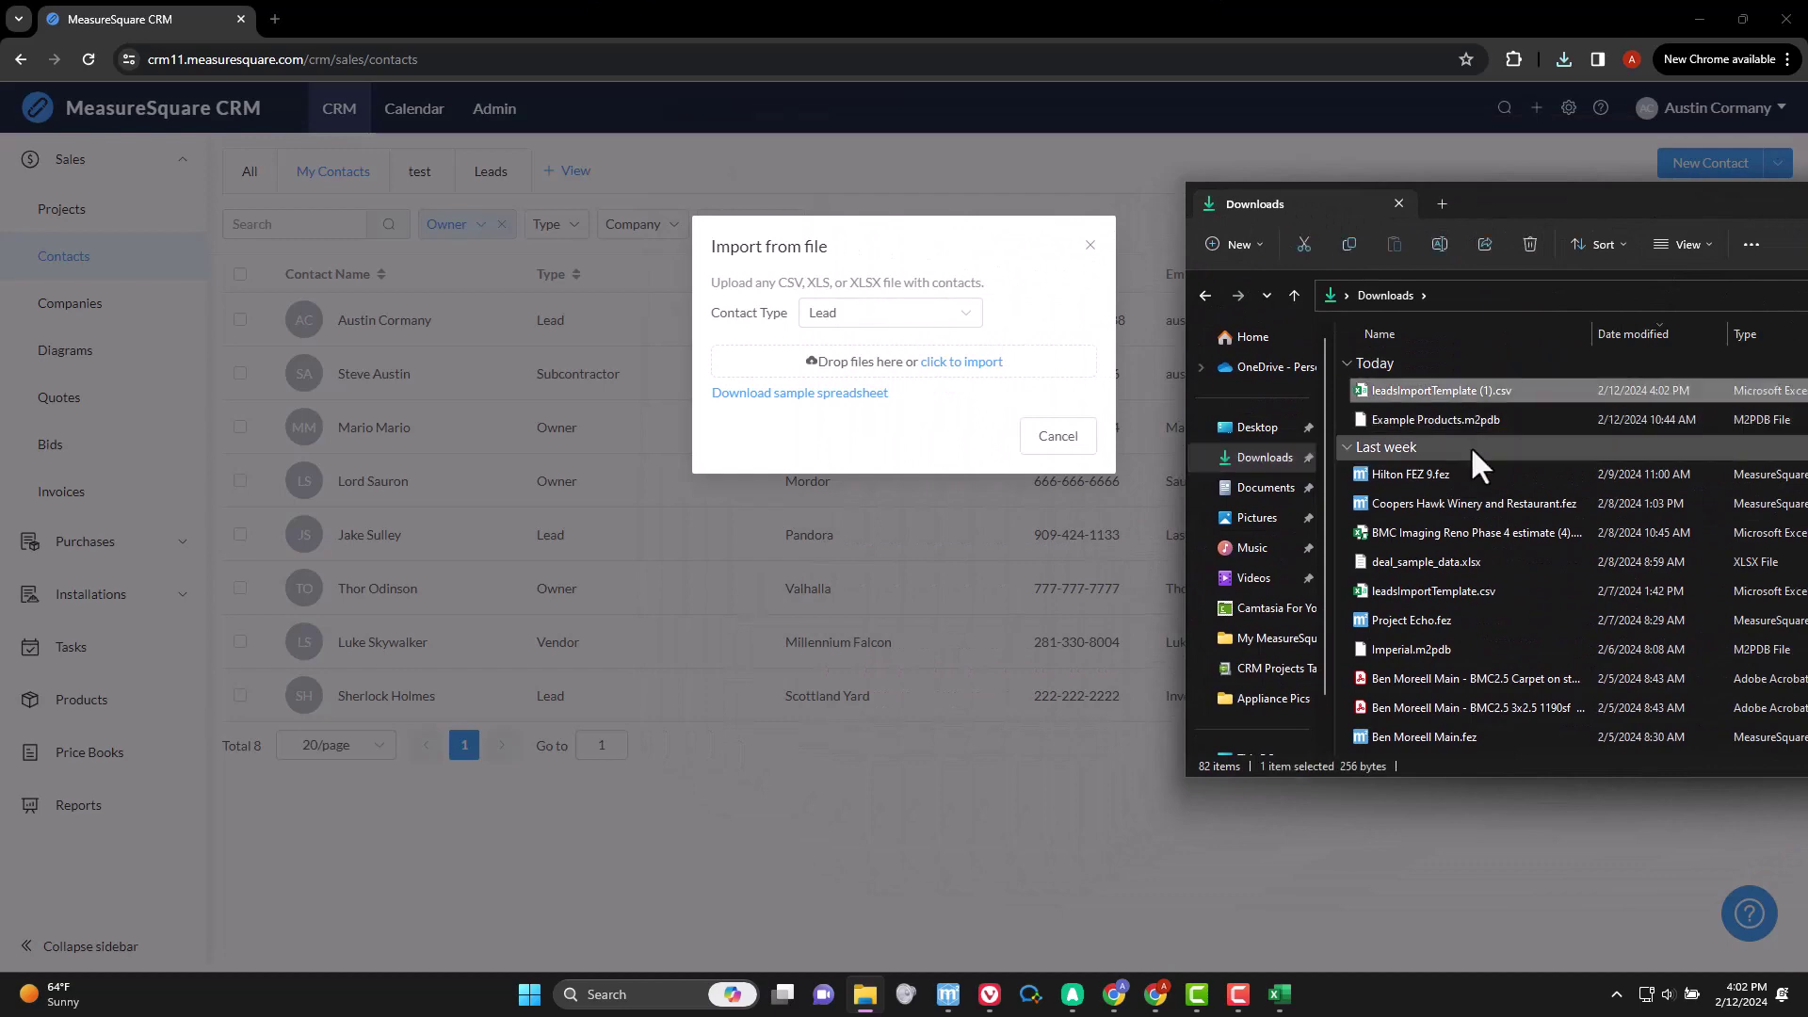
{"action": "left_click_drag", "start_coordinate": [1493, 388], "coordinate": [864, 365]}
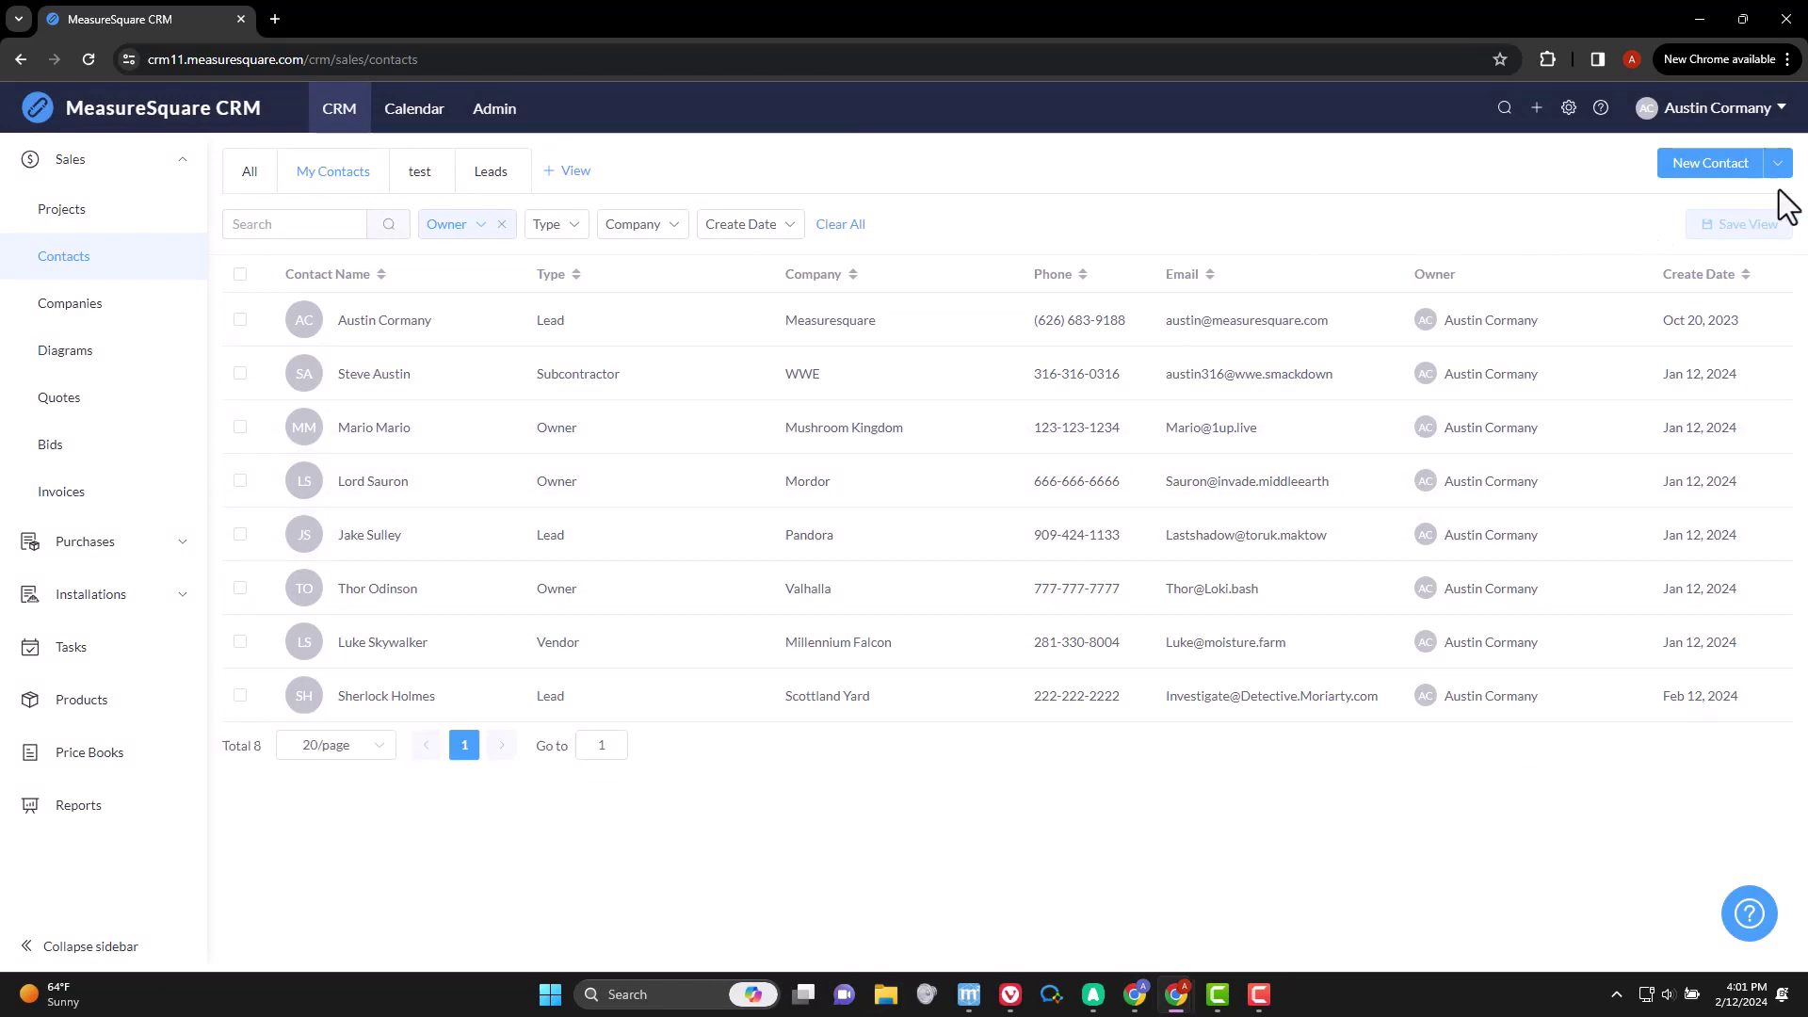
{"action": "left_click", "coordinate": [1778, 163]}
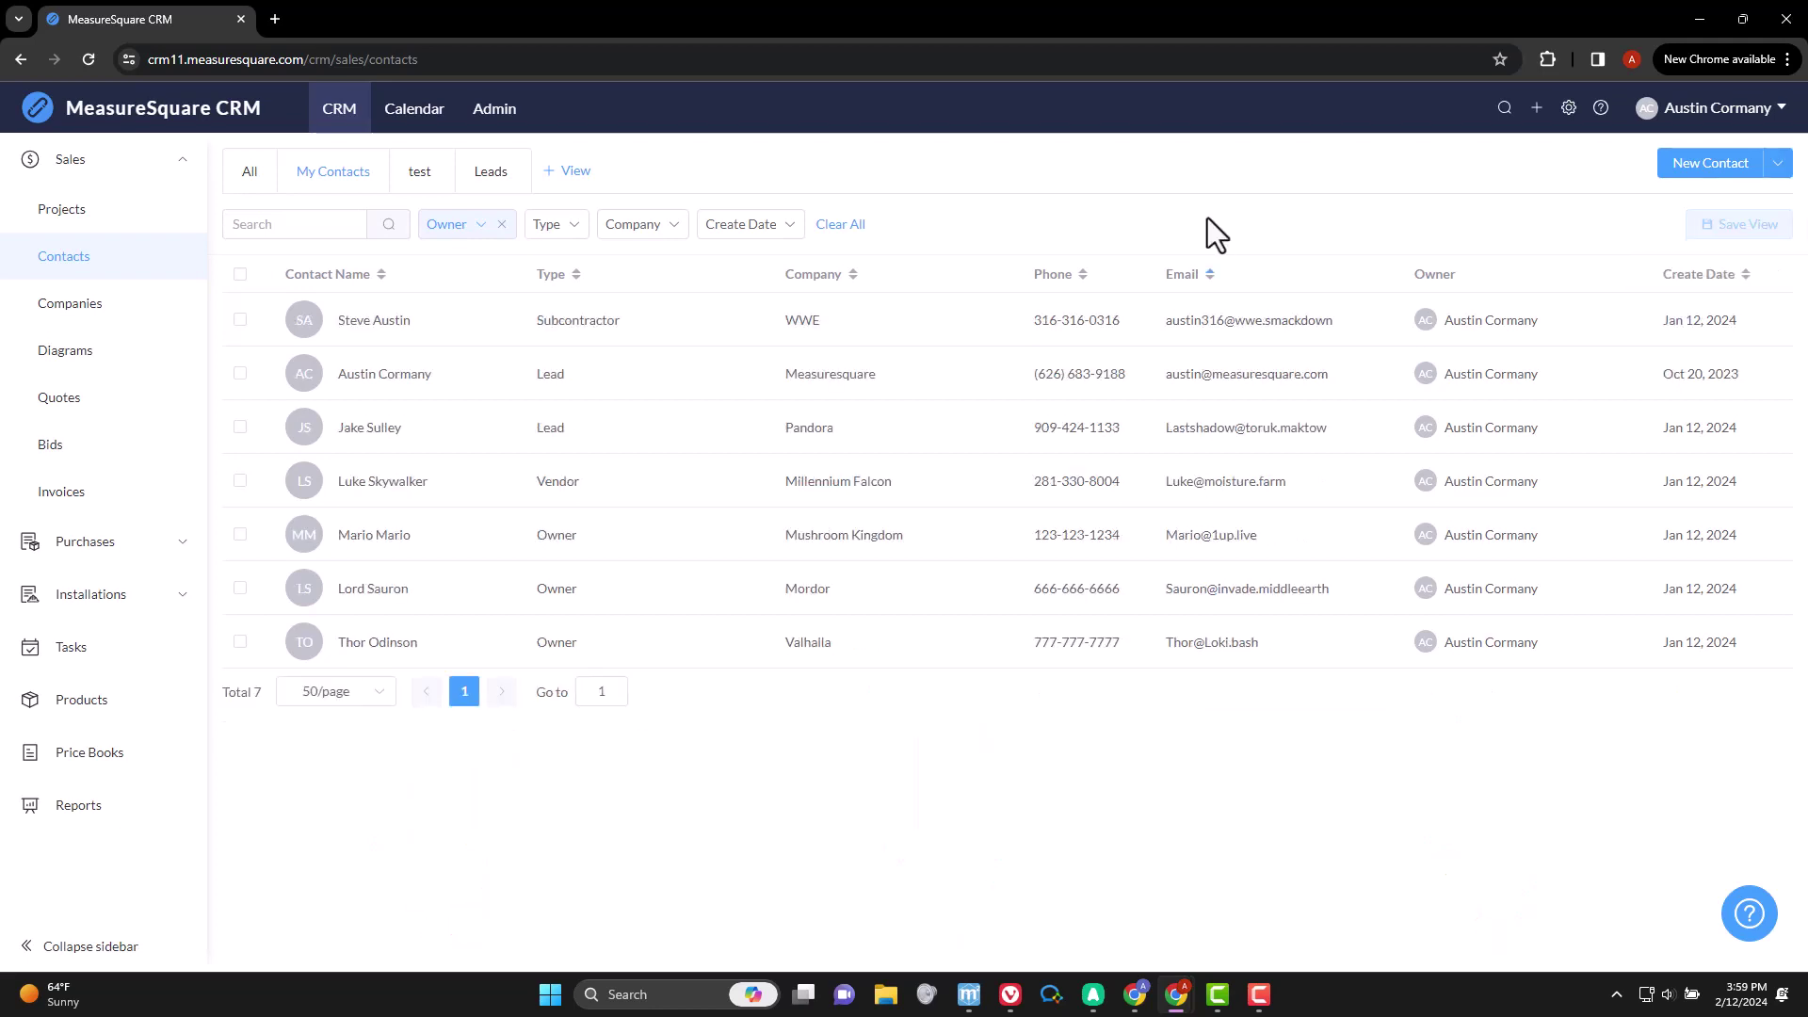
- Add a Lead contact with the person's first and last name entered, and save it
{"action": "left_click", "coordinate": [1683, 170]}
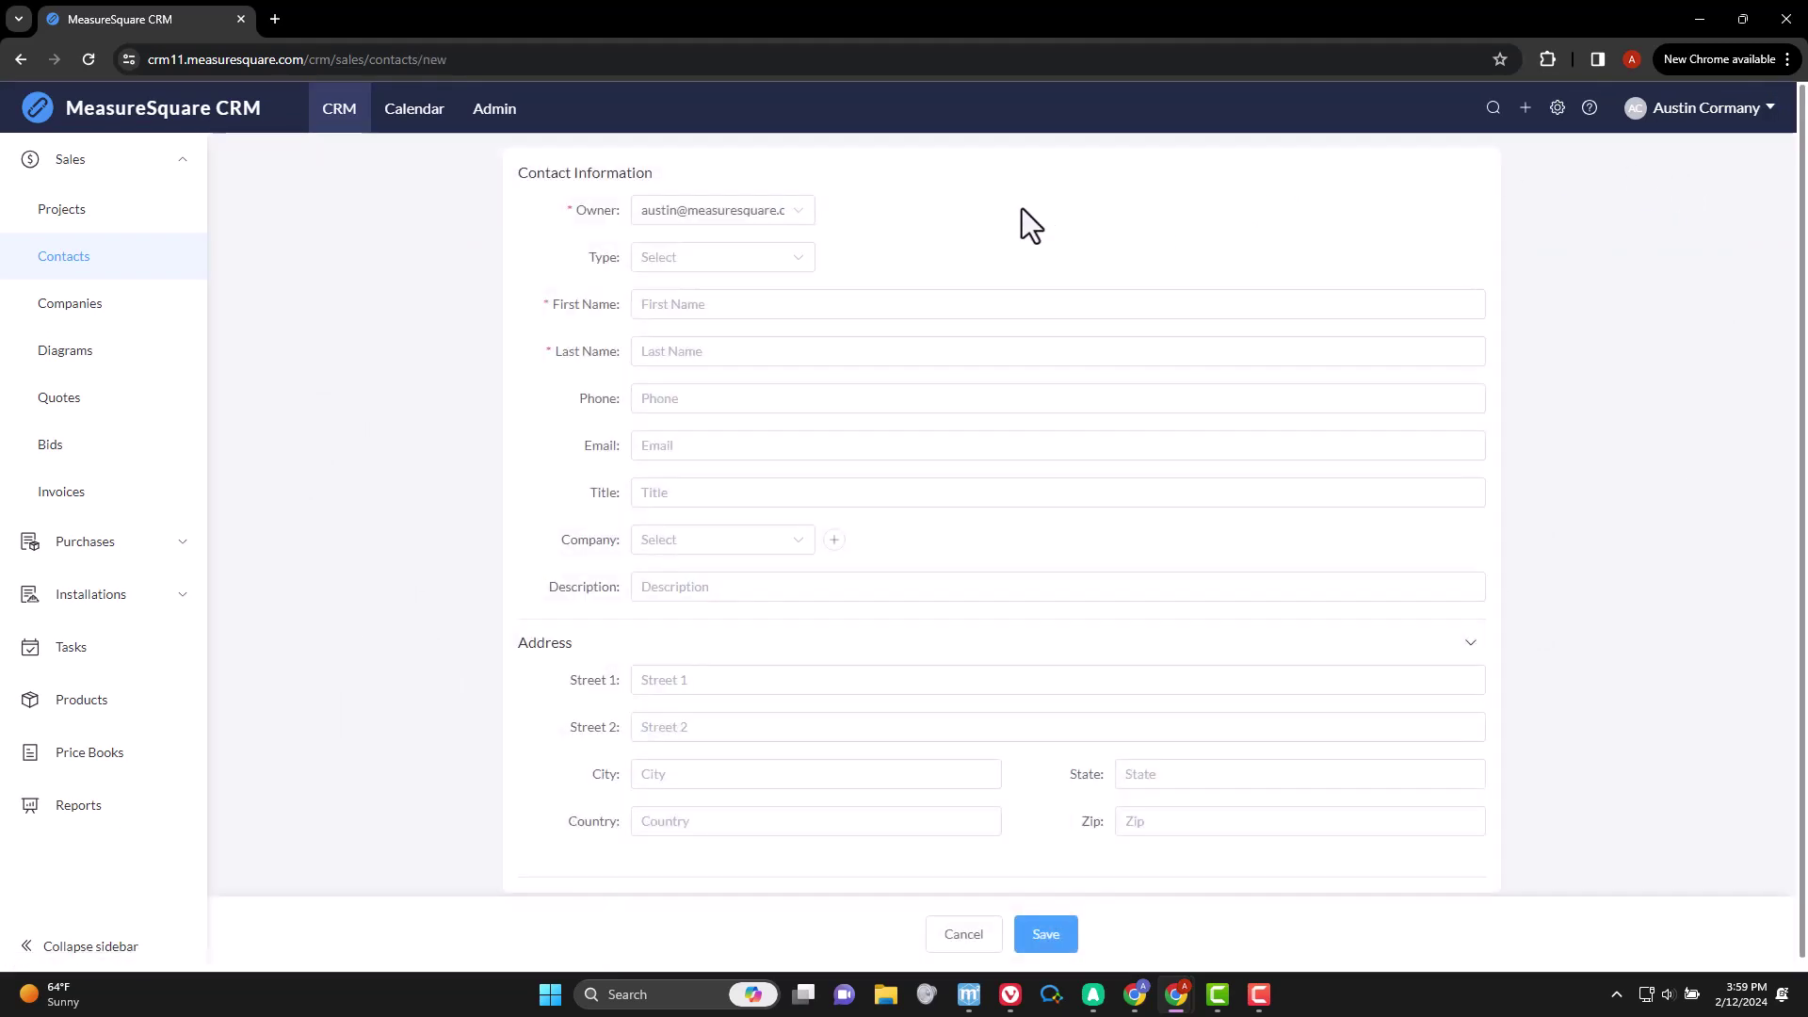
{"action": "left_click", "coordinate": [794, 263]}
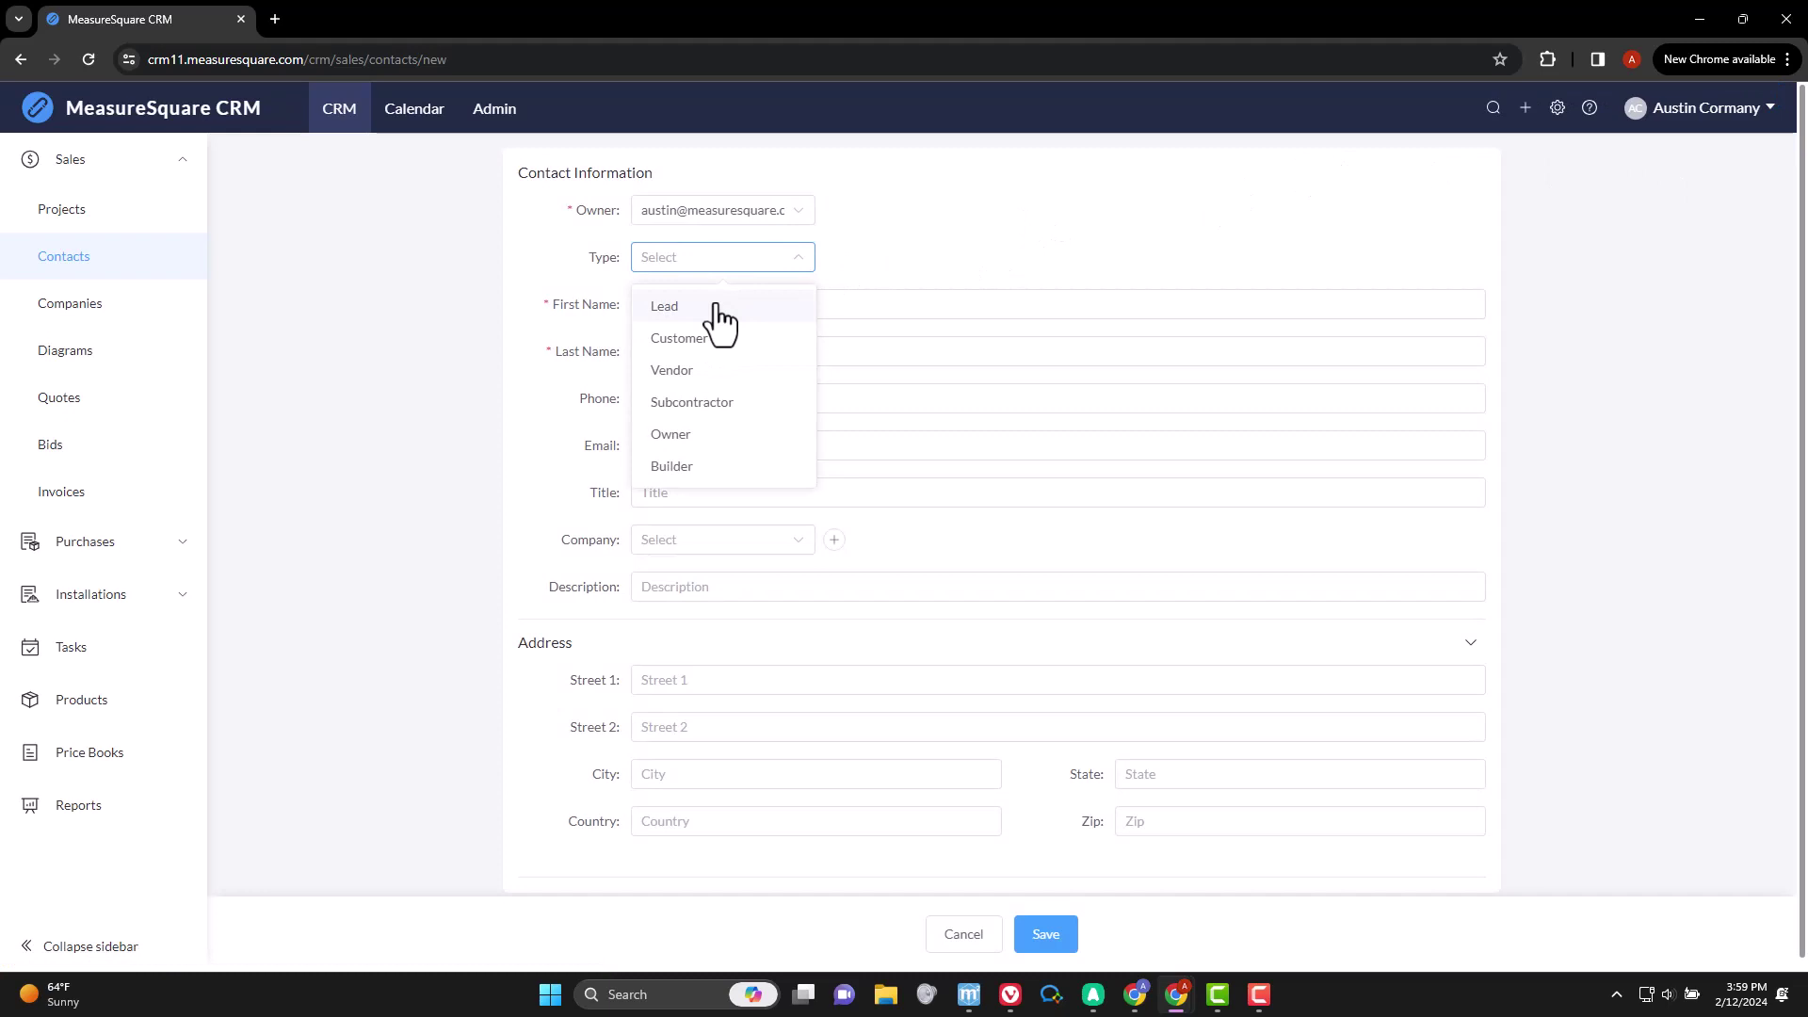
{"action": "left_click", "coordinate": [715, 306]}
{"action": "left_click", "coordinate": [788, 306]}
{"action": "type", "text": "Sher"}
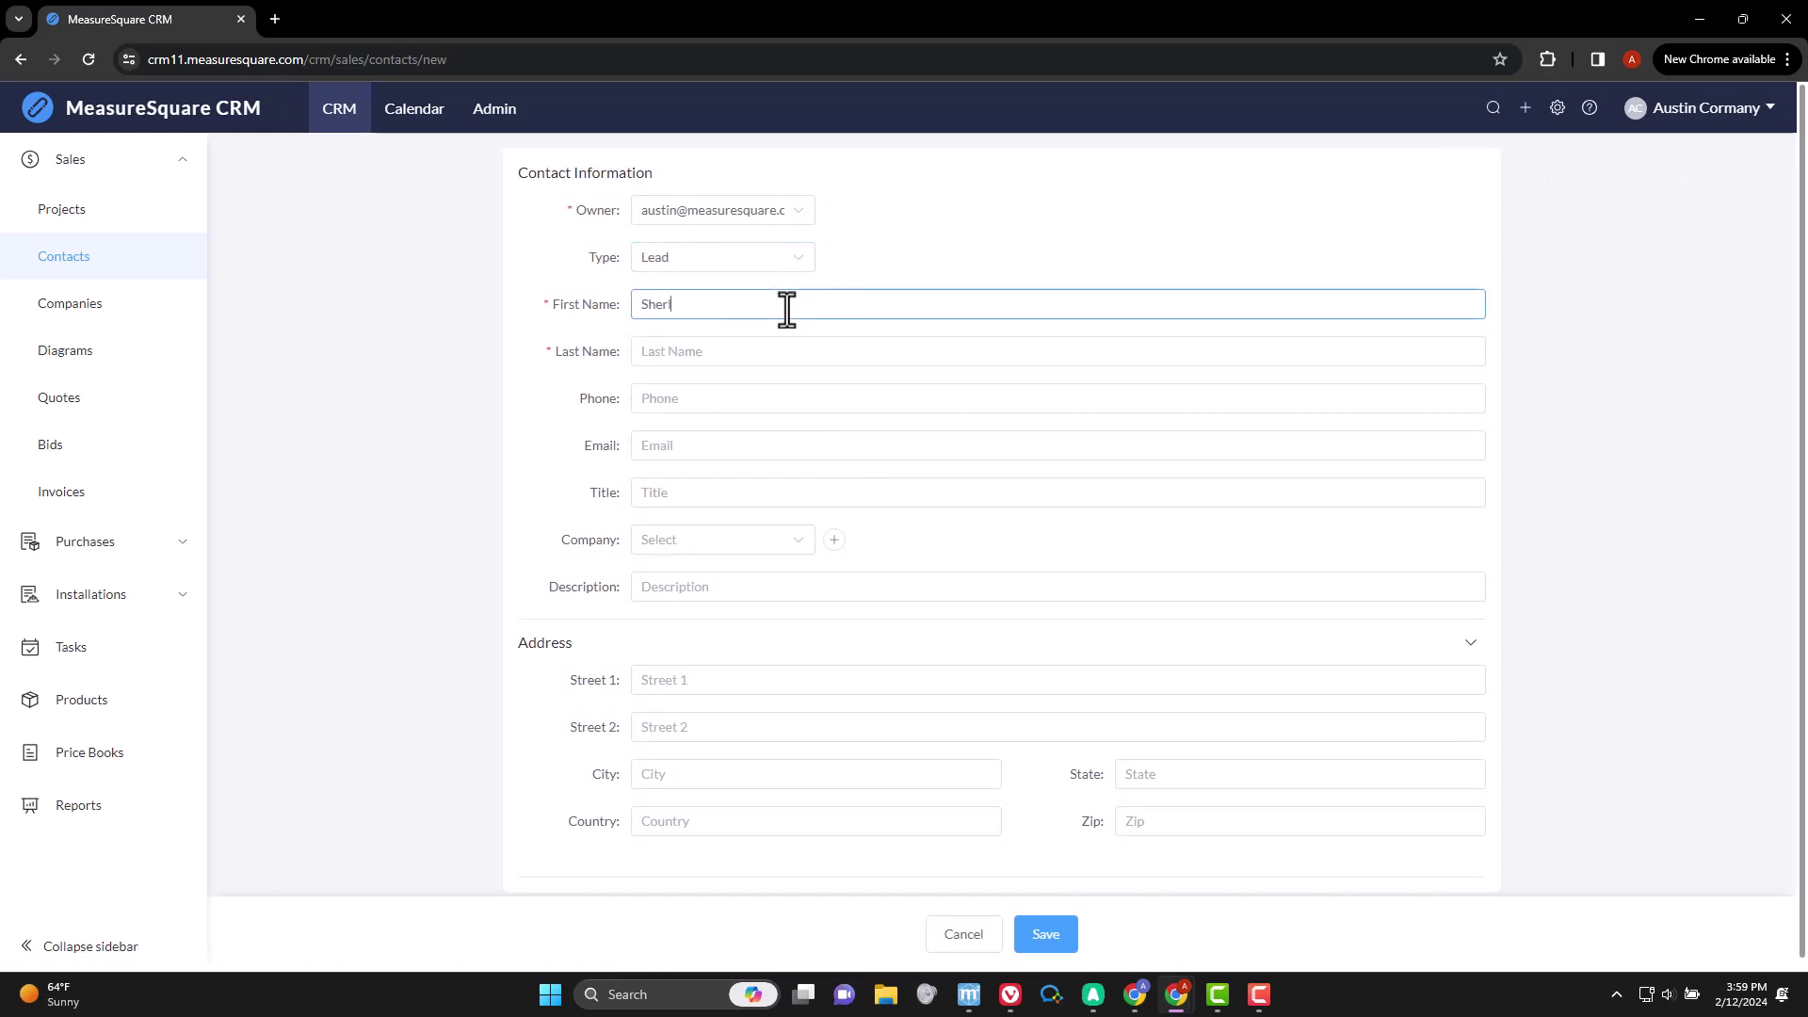
{"action": "type", "text": "lock"}
{"action": "key", "text": "Tab"}
{"action": "type", "text": "Hol"}
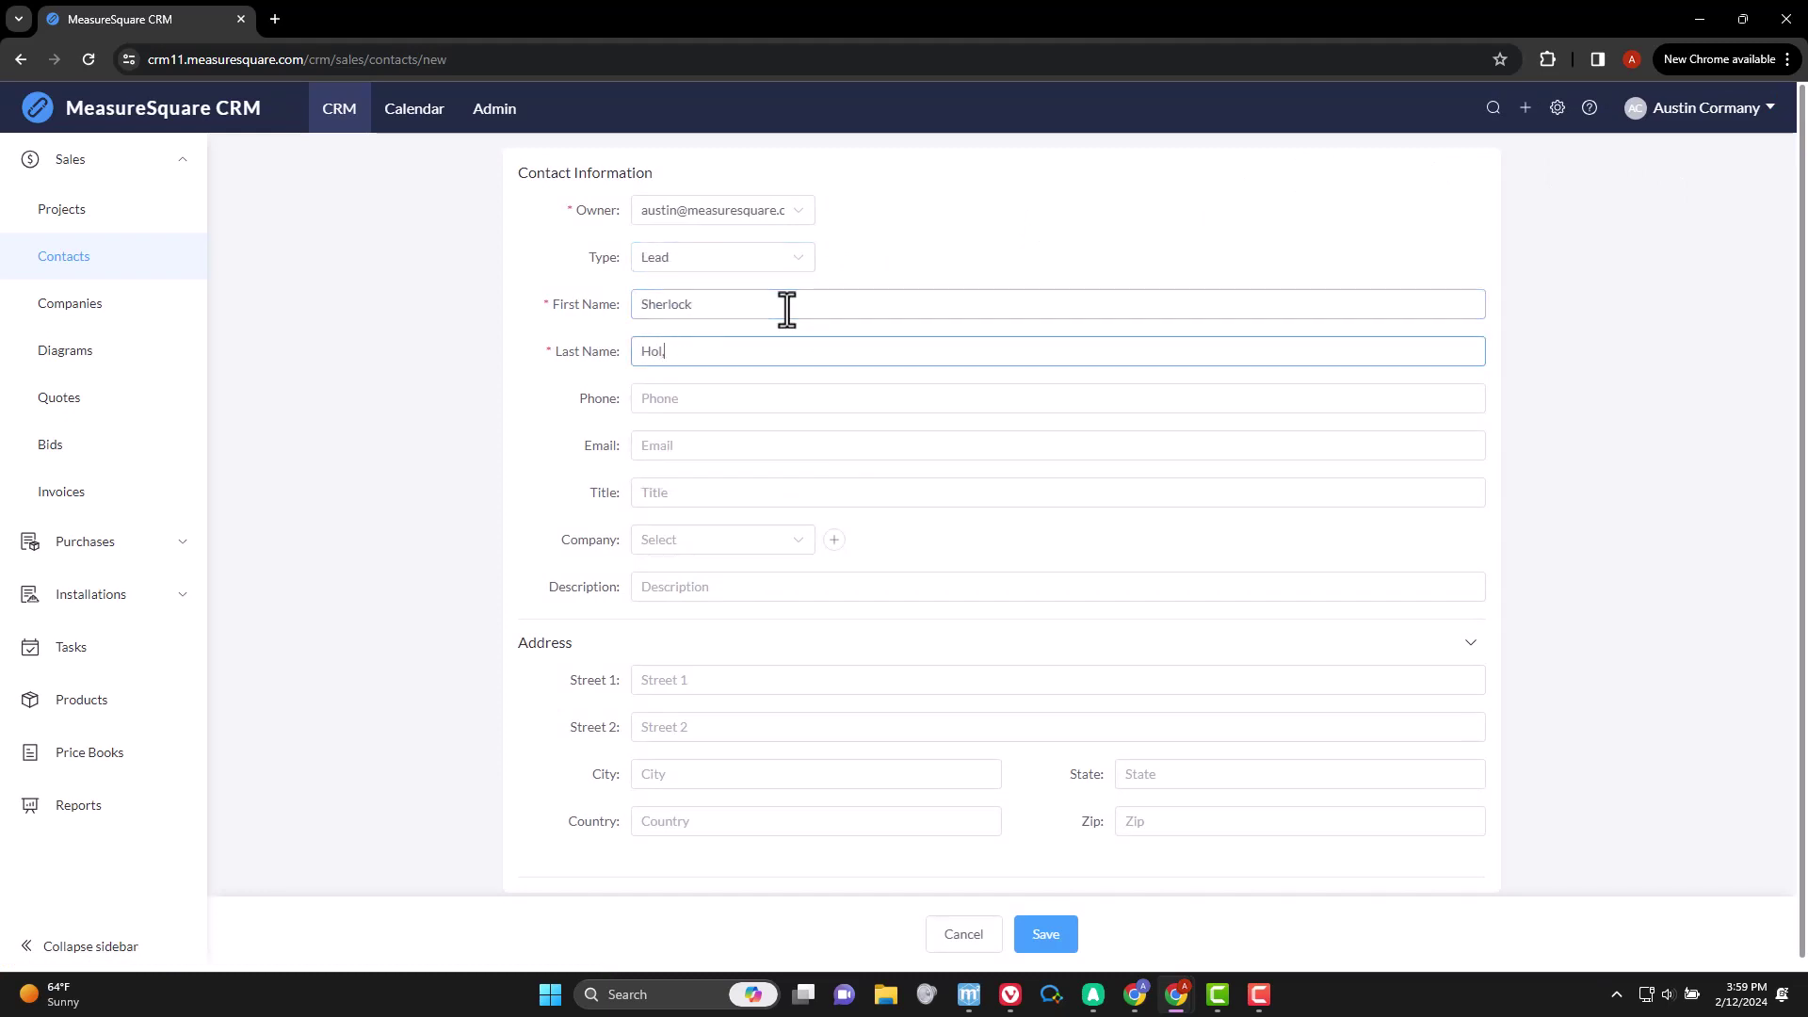
{"action": "type", "text": "mes"}
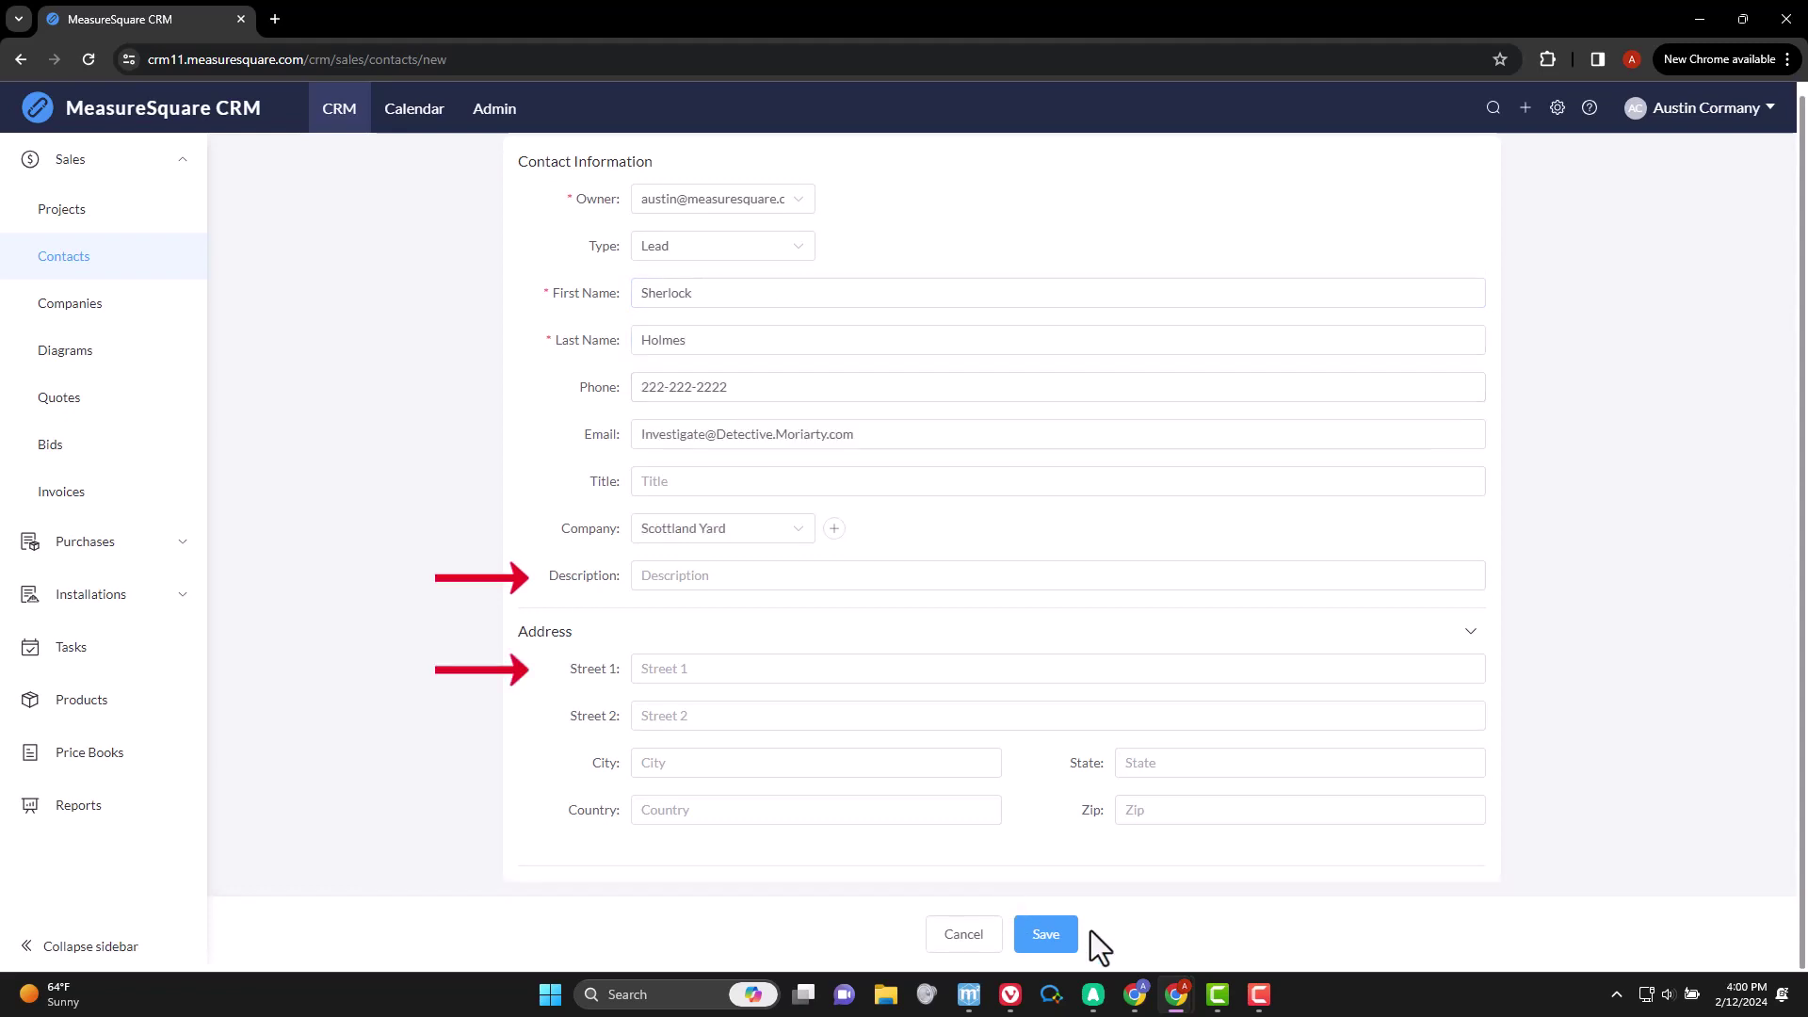
{"action": "left_click", "coordinate": [1059, 937]}
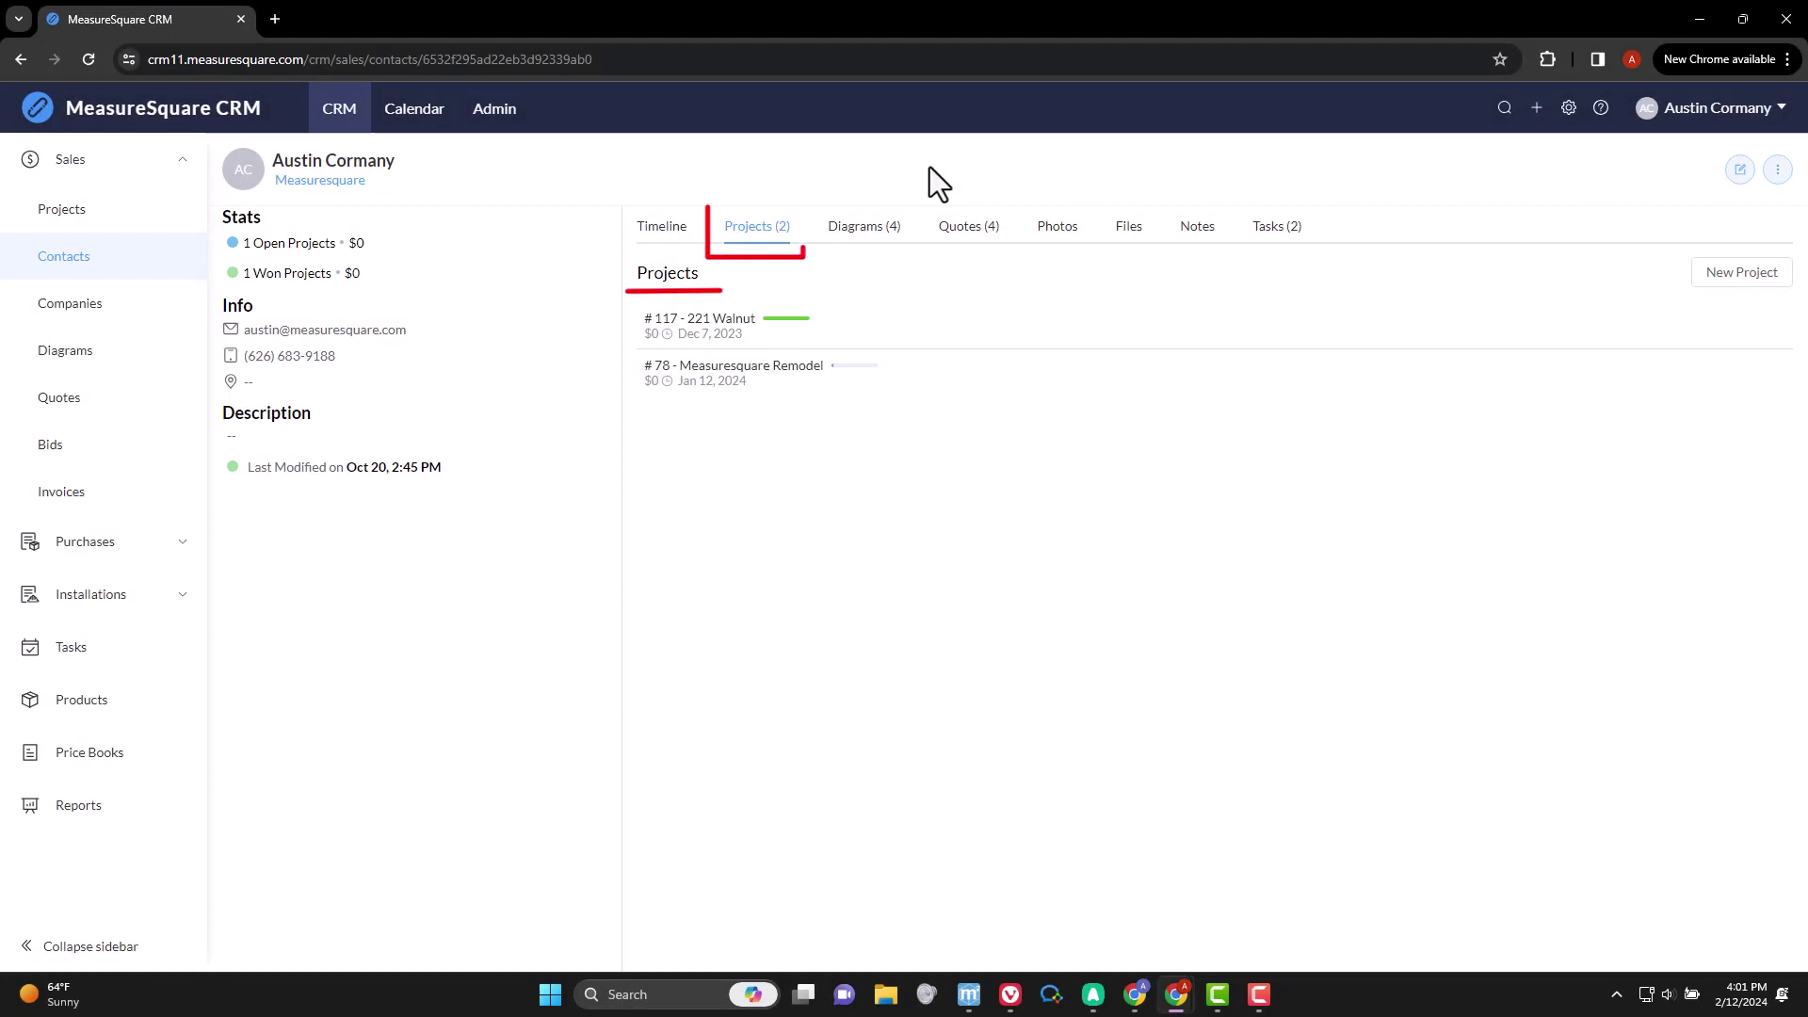
- View the open contact's Diagrams (4) and then Quotes (4) tabs
{"action": "left_click", "coordinate": [861, 232]}
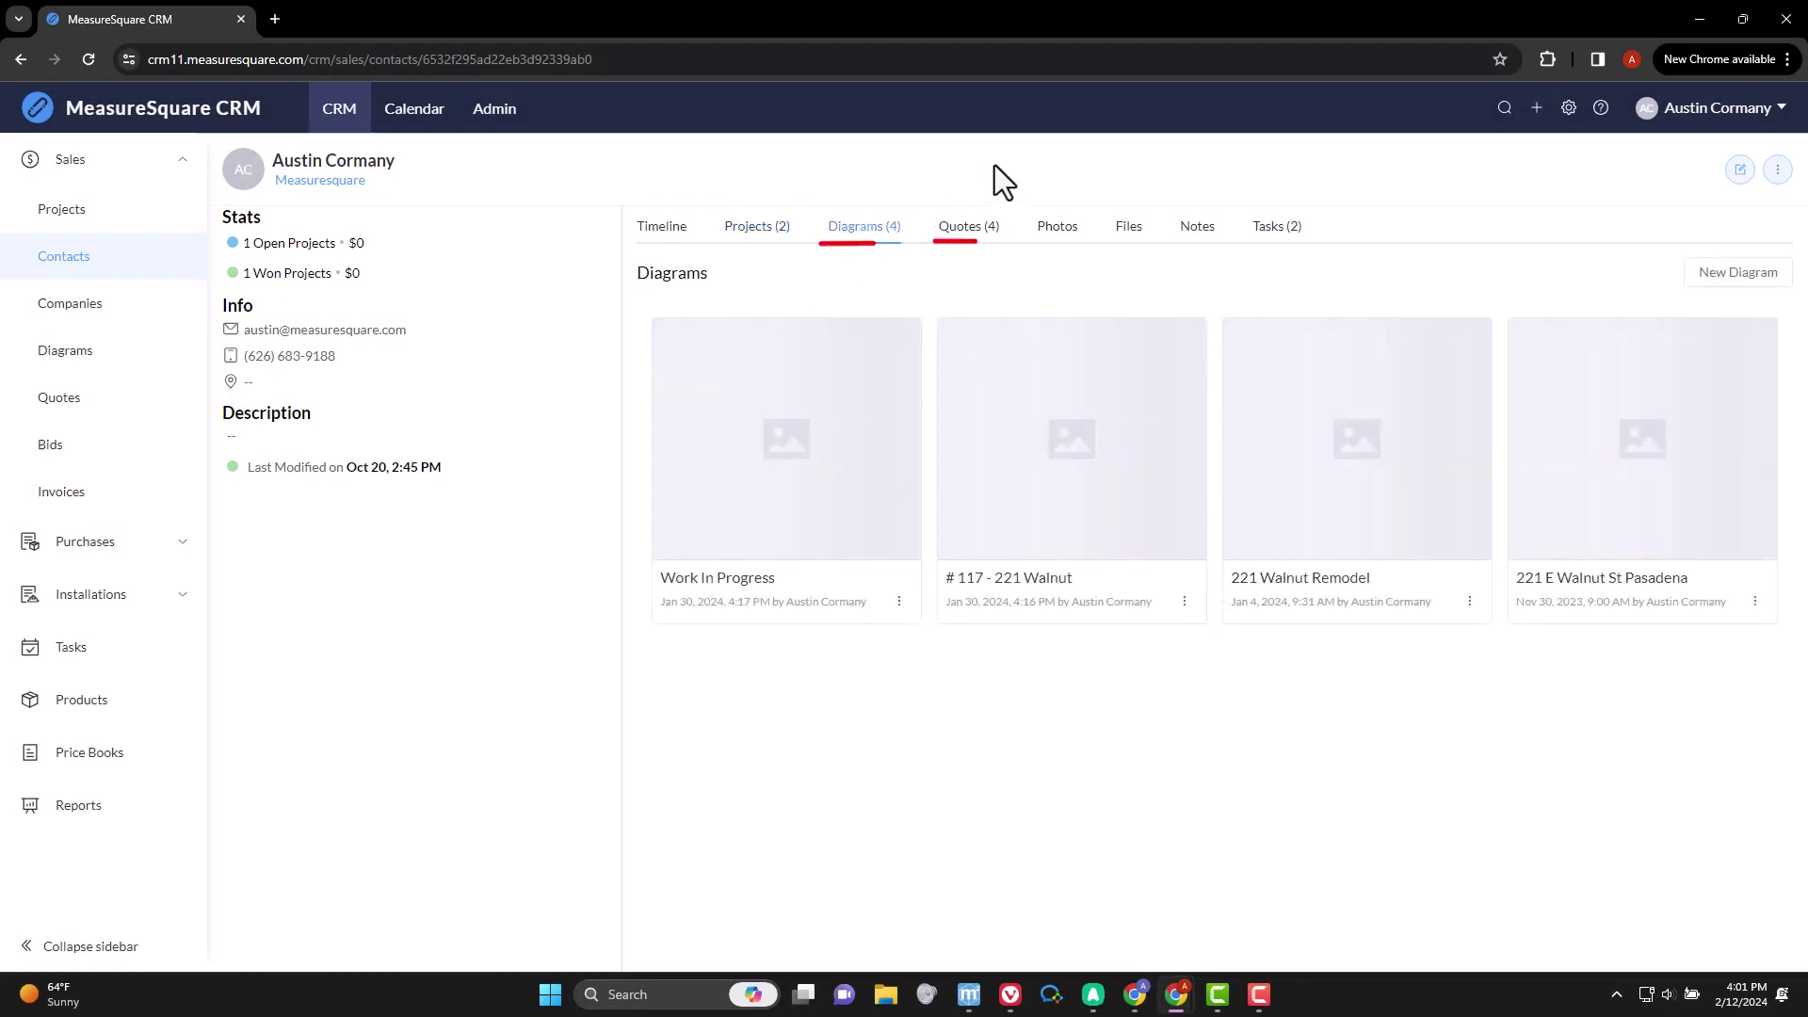
{"action": "left_click", "coordinate": [966, 234]}
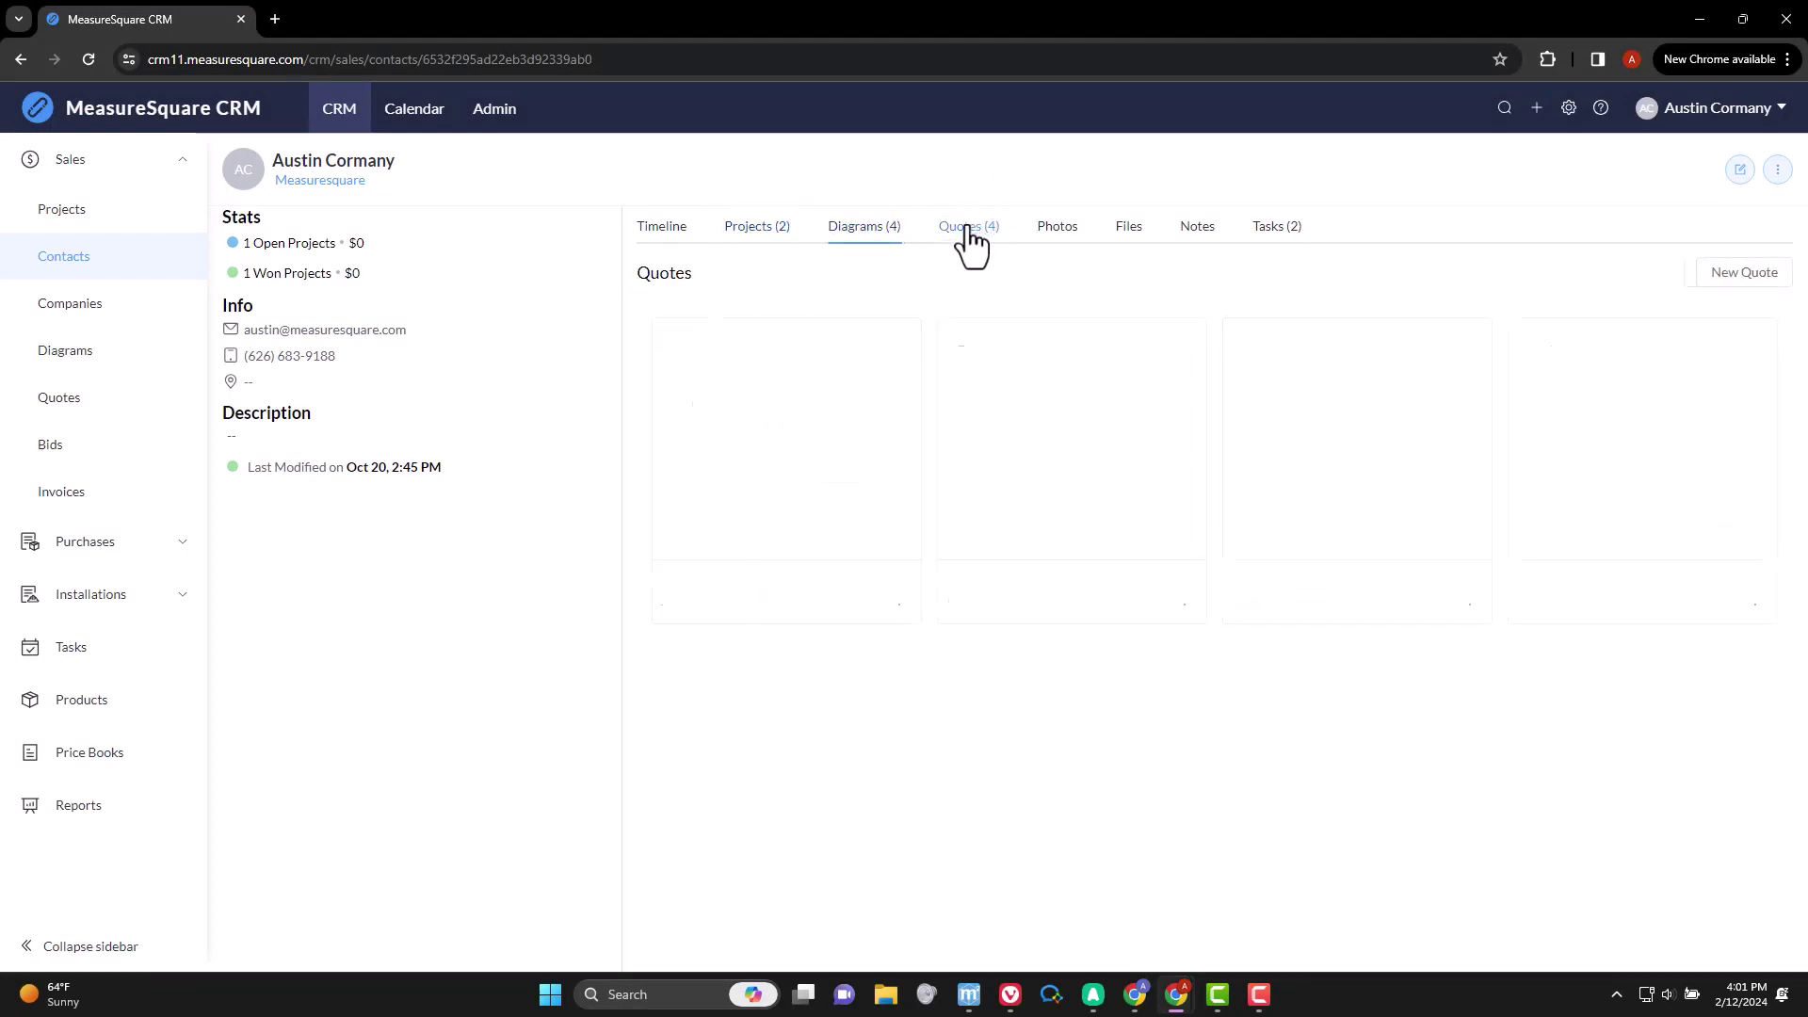